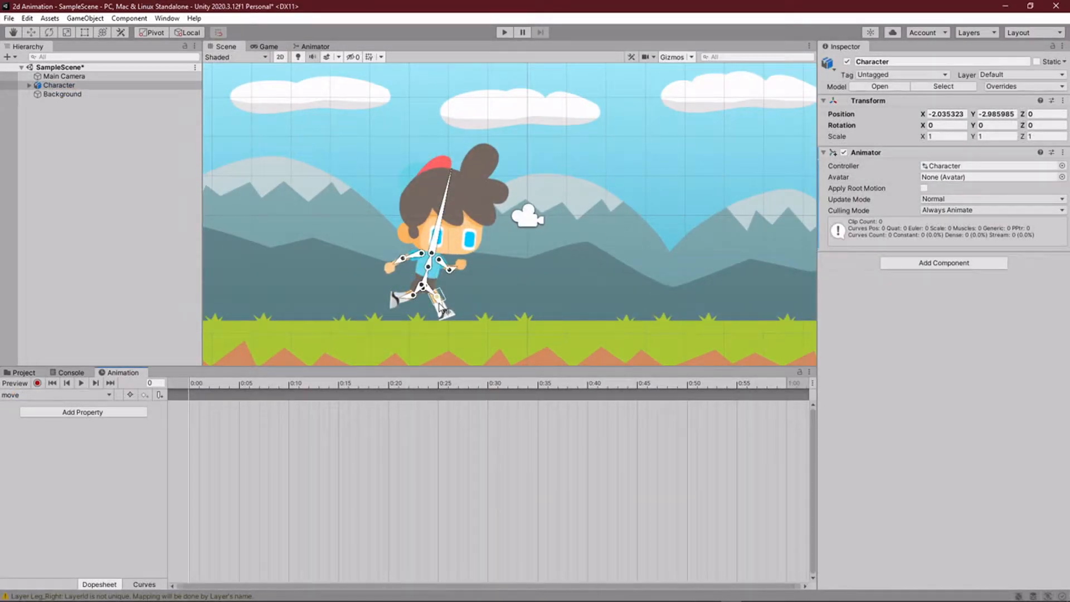
# - Turn on keyframe recording for the Character's move animation
pyautogui.scroll(1, 438, 306)
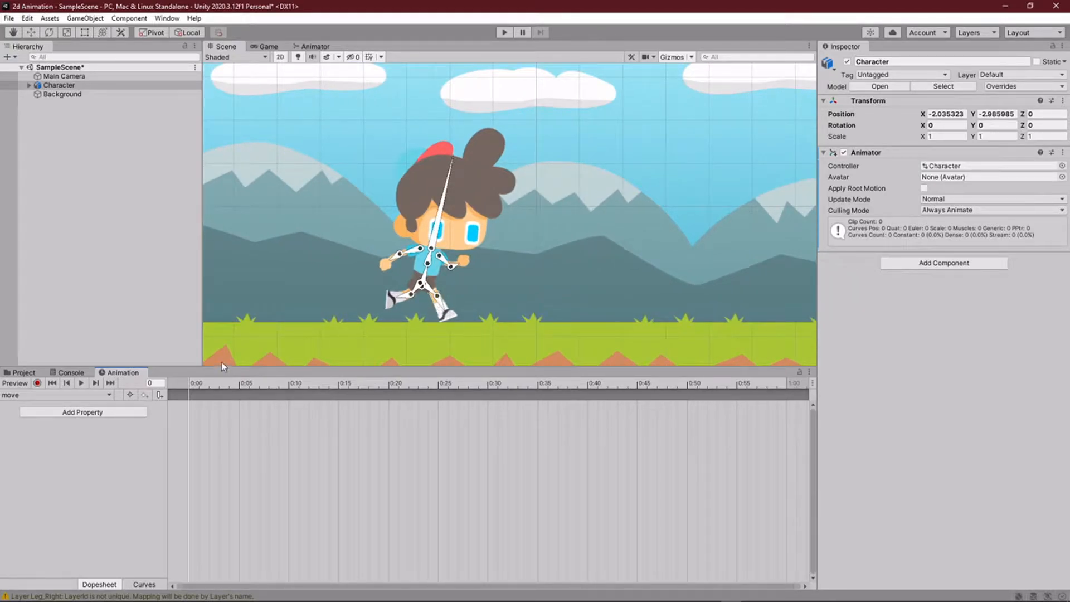
pyautogui.click(37, 384)
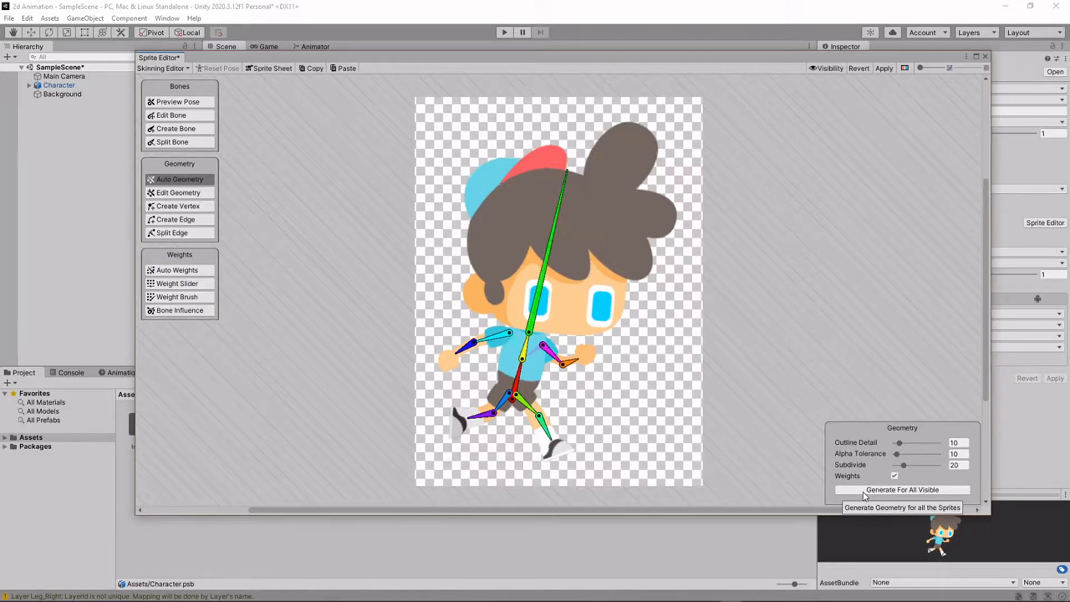
# - Generate geometry with weights for all visible sprites of the rigged character
pyautogui.click(863, 491)
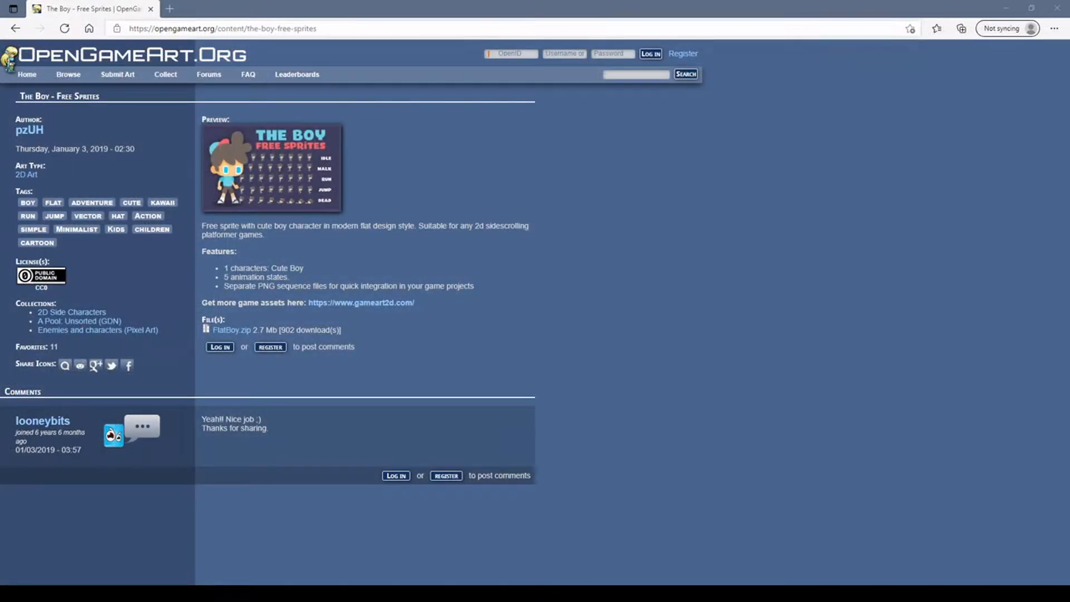
# - Switch to GIMP and open the boy sprite Run (4).png as a new image
pyautogui.click(335, 27)
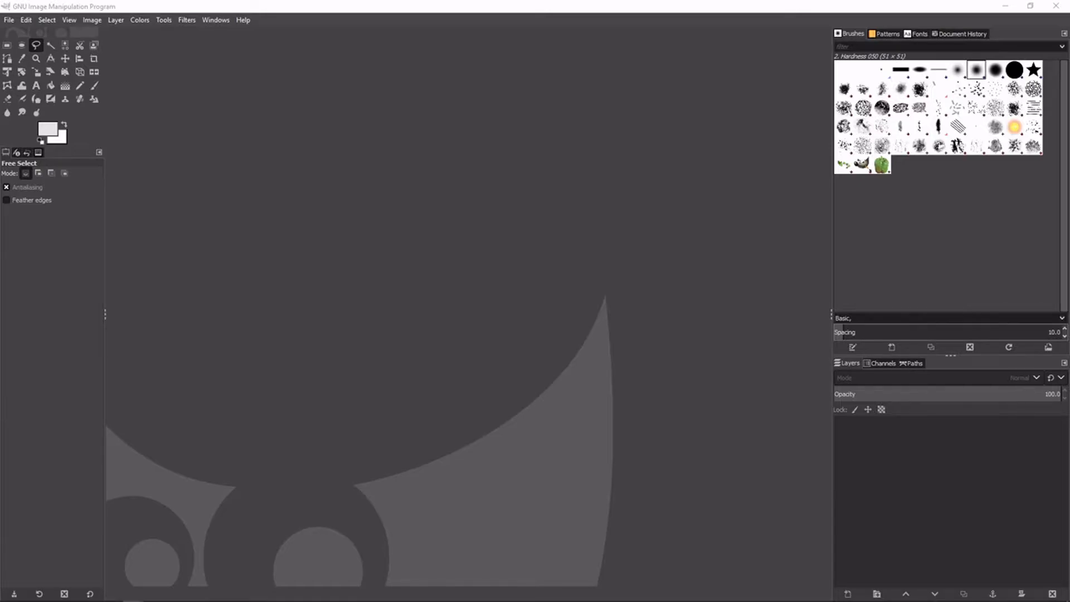
pyautogui.moveTo(35, 284); pyautogui.dragTo(316, 262)
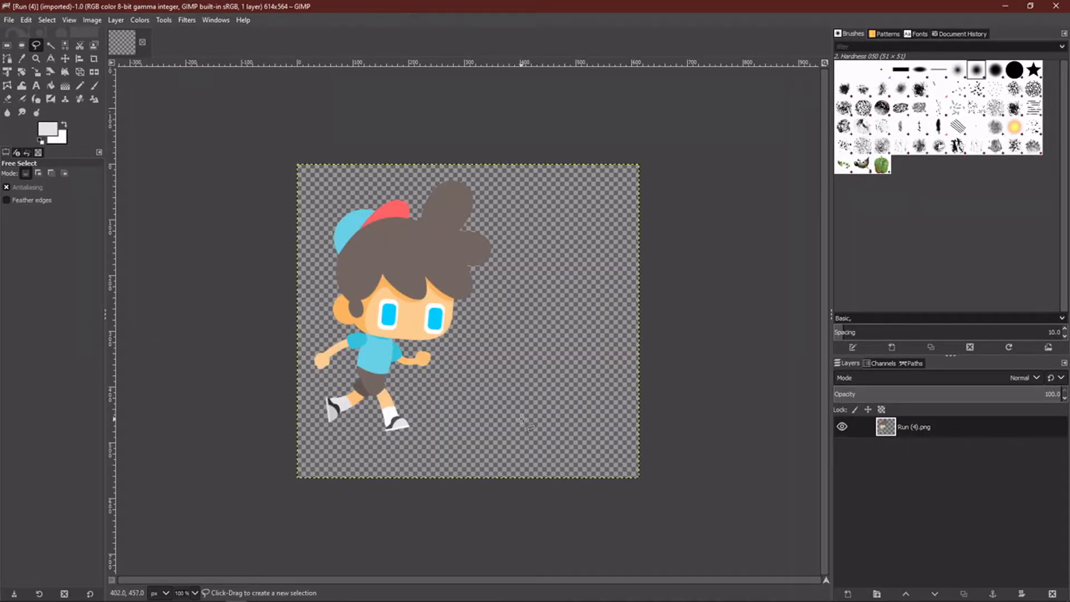
pyautogui.keyDown('ctrl'); pyautogui.scroll(1, 521, 424); pyautogui.keyUp('ctrl')
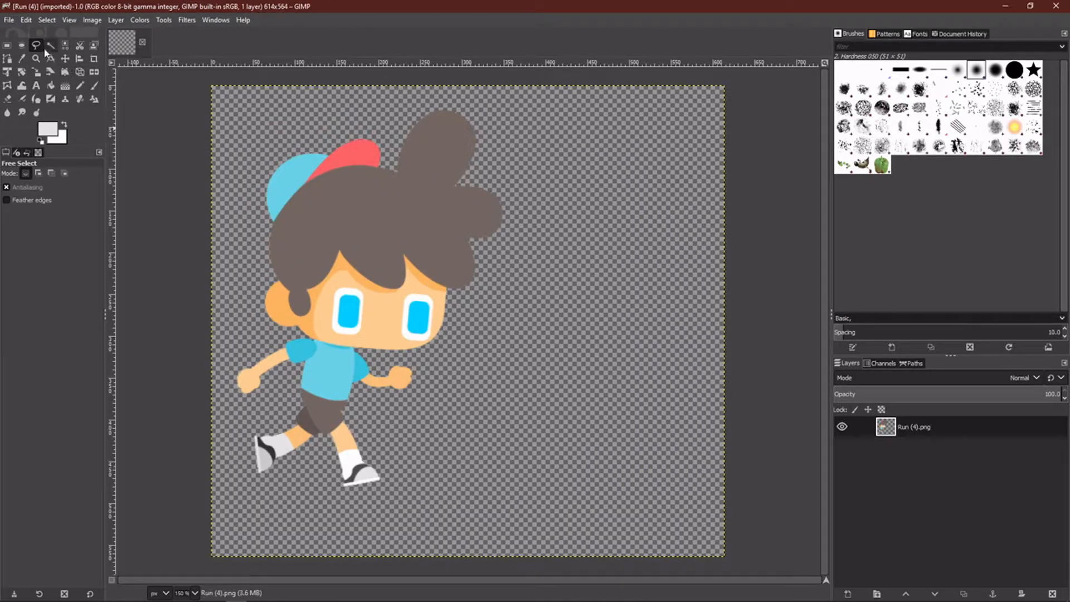
# - Outline the forward arm, including its sleeve, with a closed free selection along the torso edge
pyautogui.click(353, 351)
pyautogui.click(353, 371)
pyautogui.click(424, 396)
pyautogui.click(425, 366)
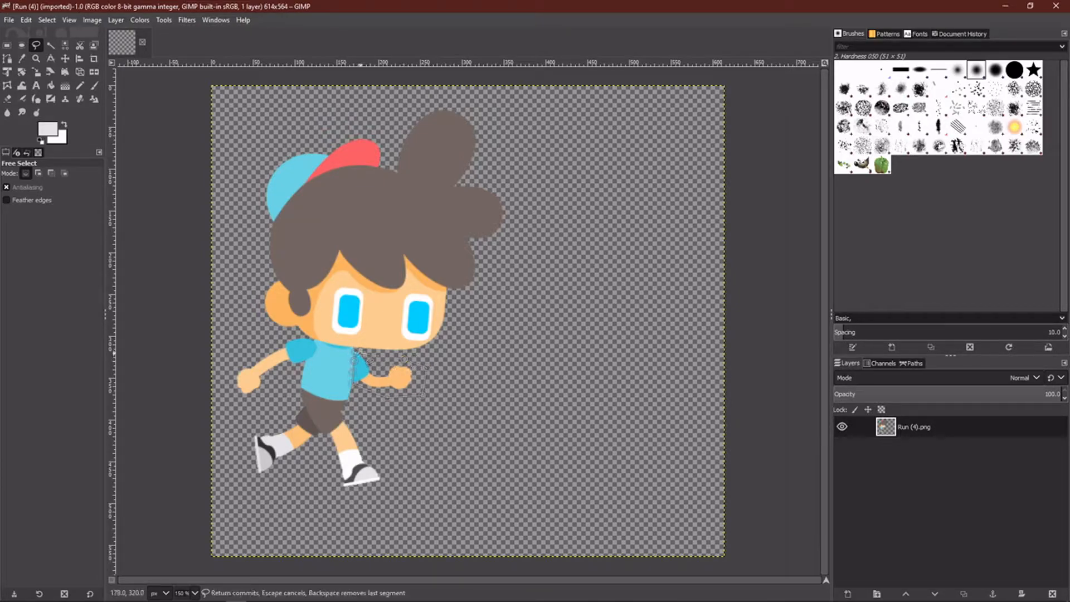
pyautogui.click(354, 351)
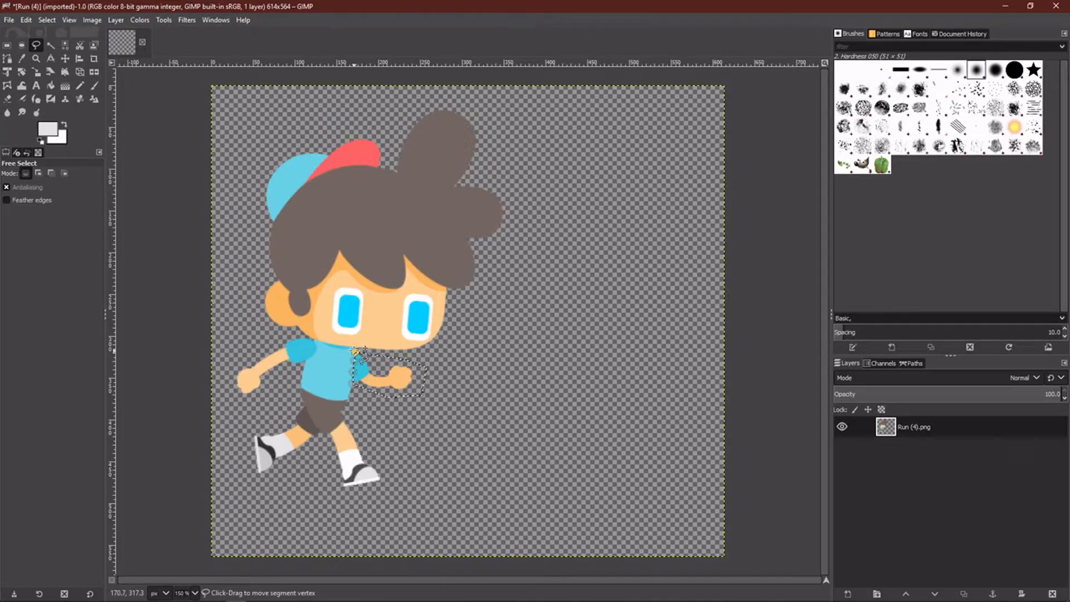
# - Float the forward arm selection and convert it to a new layer
pyautogui.rightClick(383, 373)
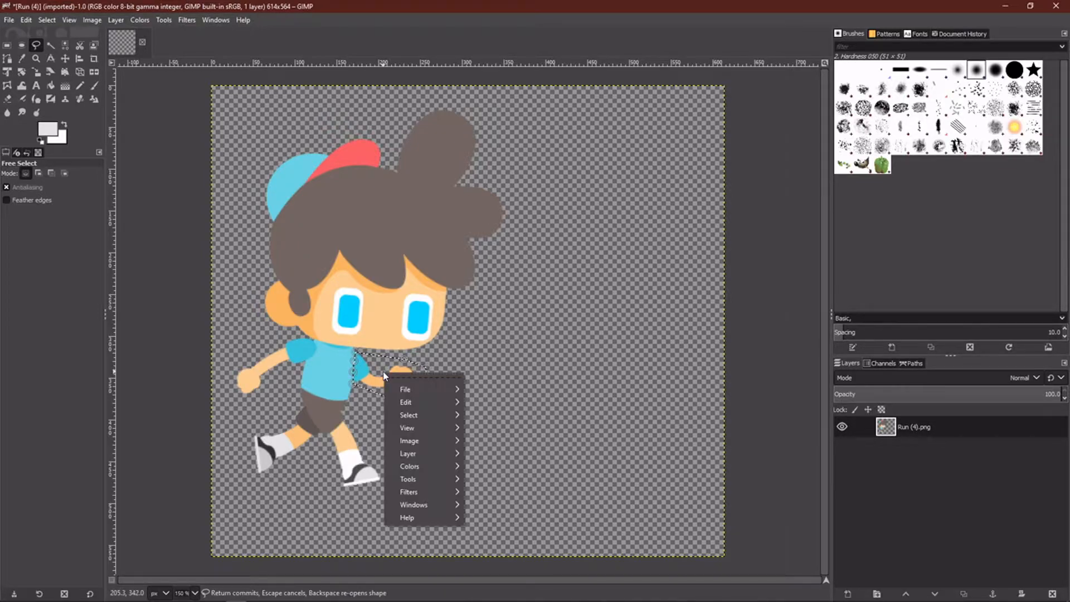
pyautogui.moveTo(428, 416)
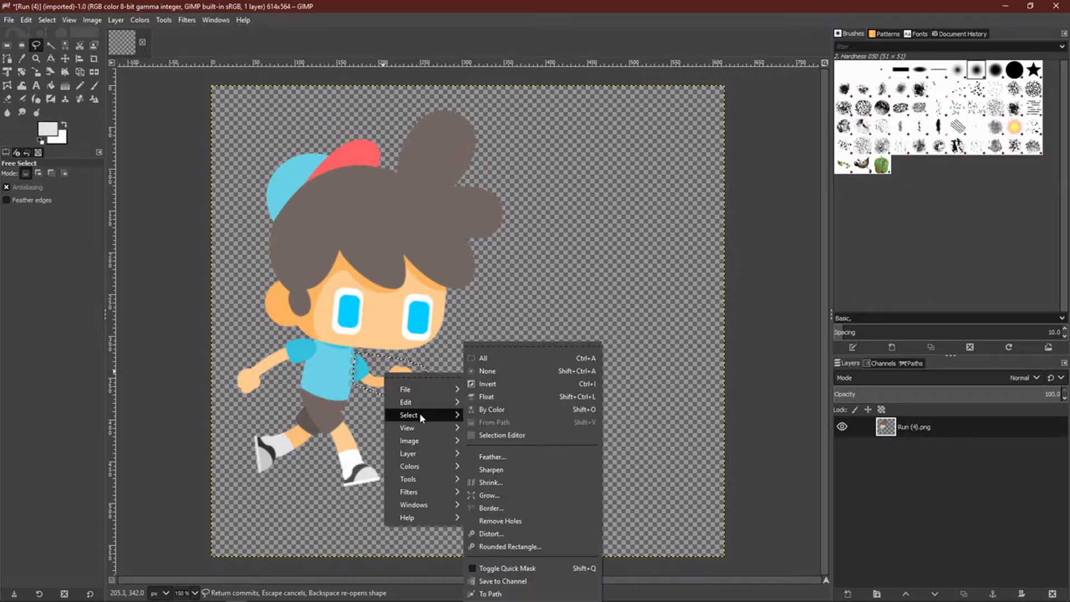
pyautogui.click(497, 398)
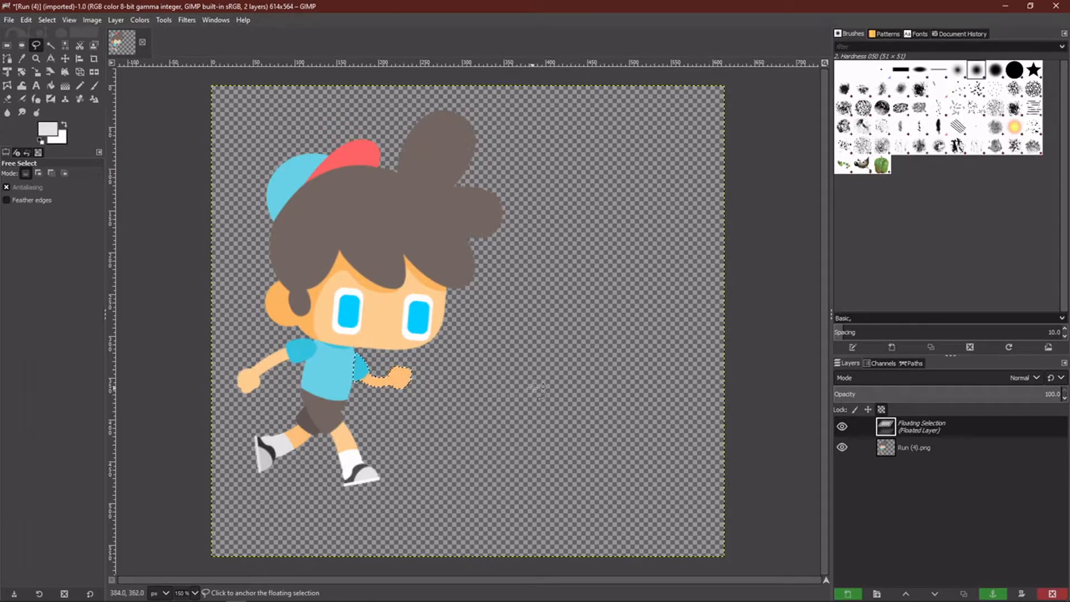
pyautogui.rightClick(959, 429)
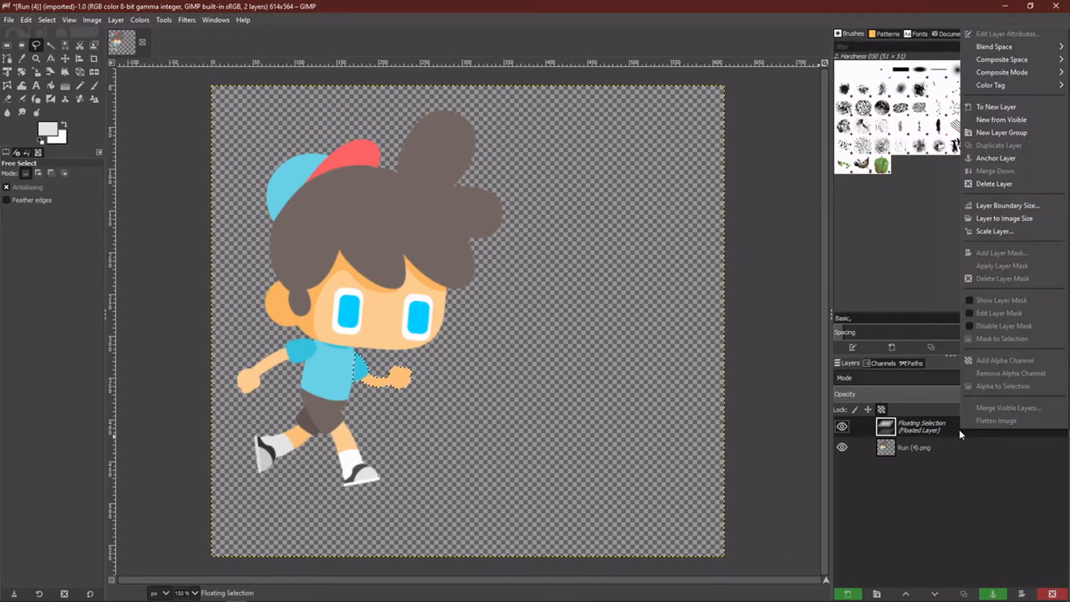
pyautogui.click(996, 107)
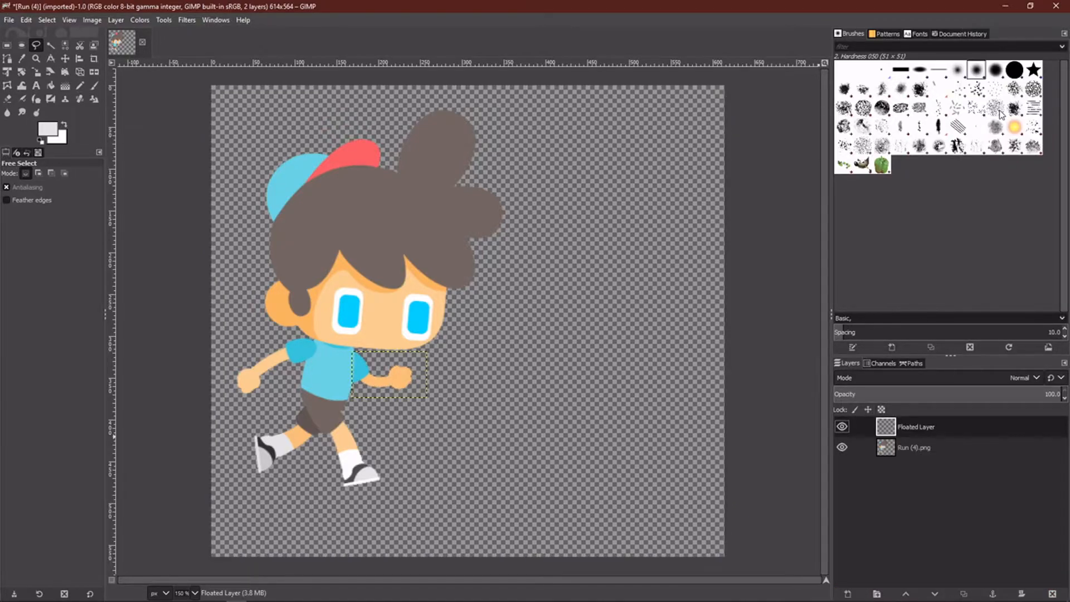
# - Rename the forward arm's new layer as Arm_Left
pyautogui.doubleClick(927, 427)
pyautogui.write('Arm_Left')
pyautogui.press('Return')
# - Cut the rear arm out of the Run (4).png layer with a free selection and put it on its own layer
pyautogui.click(926, 447)
pyautogui.moveTo(296, 364)
pyautogui.mouseDown()
pyautogui.moveTo(317, 342)
pyautogui.moveTo(248, 352)
pyautogui.moveTo(295, 365)
pyautogui.mouseUp()
pyautogui.rightClick(270, 362)
pyautogui.moveTo(298, 402)
pyautogui.click(385, 397)
pyautogui.rightClick(929, 446)
pyautogui.click(965, 125)
# - Outline the forward leg on the Run (4).png layer with a free selection that curves through the shorts
pyautogui.click(914, 468)
pyautogui.click(310, 414)
pyautogui.click(311, 407)
pyautogui.click(324, 405)
pyautogui.click(333, 407)
pyautogui.click(341, 415)
pyautogui.click(311, 414)
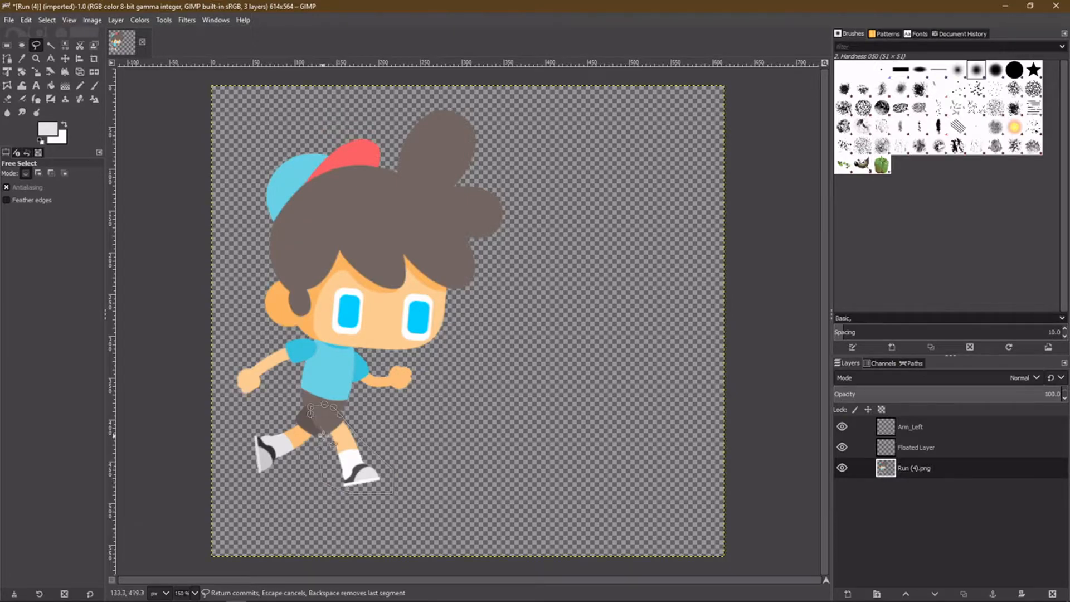
# - Float the forward leg selection and convert it to a new layer
pyautogui.rightClick(352, 463)
pyautogui.moveTo(379, 491)
pyautogui.click(485, 399)
pyautogui.rightClick(920, 468)
pyautogui.click(957, 144)
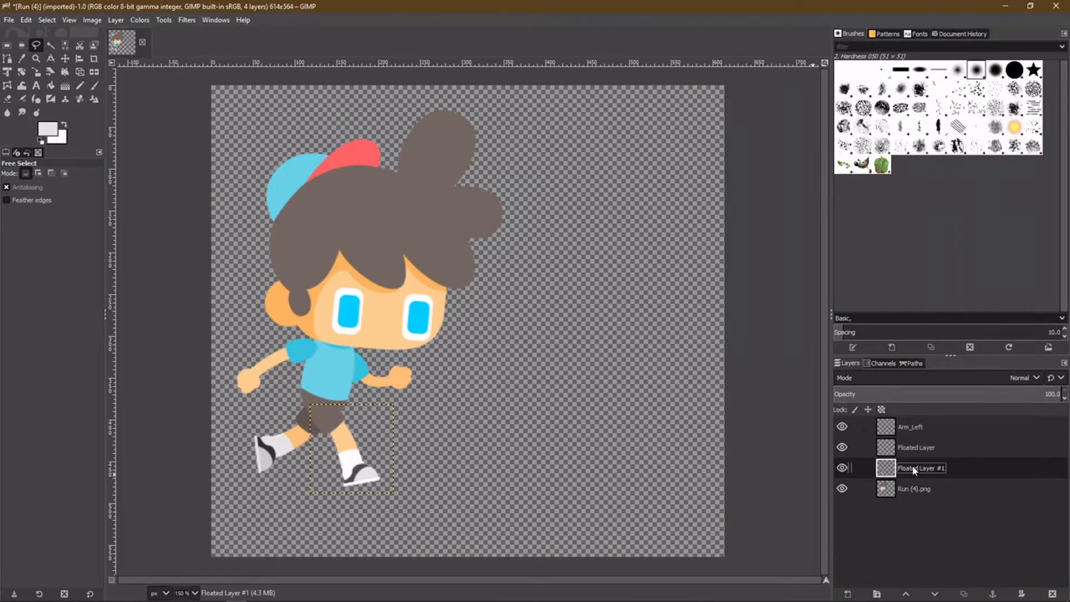
# - Rename the rear arm's layer as Arm_Right and the forward leg's layer as Leg_Right
pyautogui.doubleClick(909, 447)
pyautogui.write('Arm_Right')
pyautogui.press('Return')
pyautogui.doubleClick(919, 468)
pyautogui.write('Leg_Right')
pyautogui.press('Return')
pyautogui.click(920, 493)
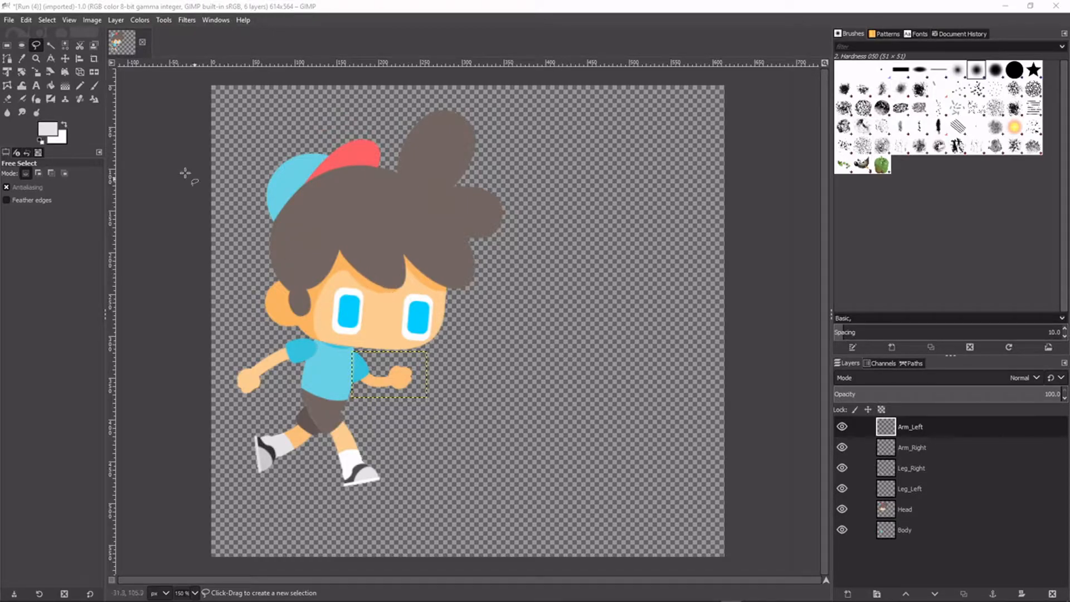
# - Try rotating the Arm_Left layer, and move the arm clear of the torso
pyautogui.click(21, 71)
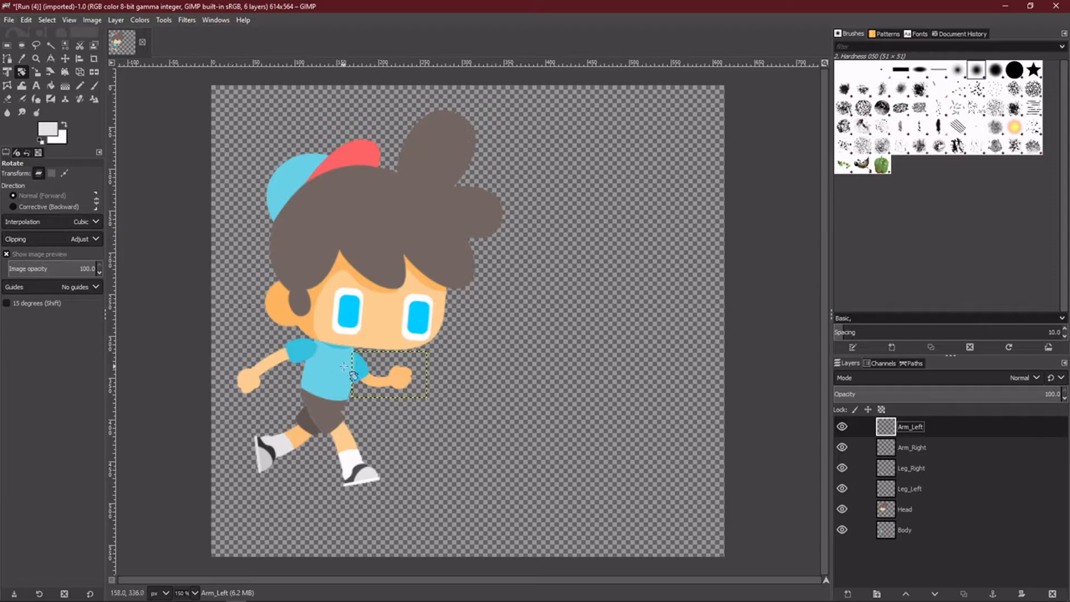
pyautogui.click(368, 381)
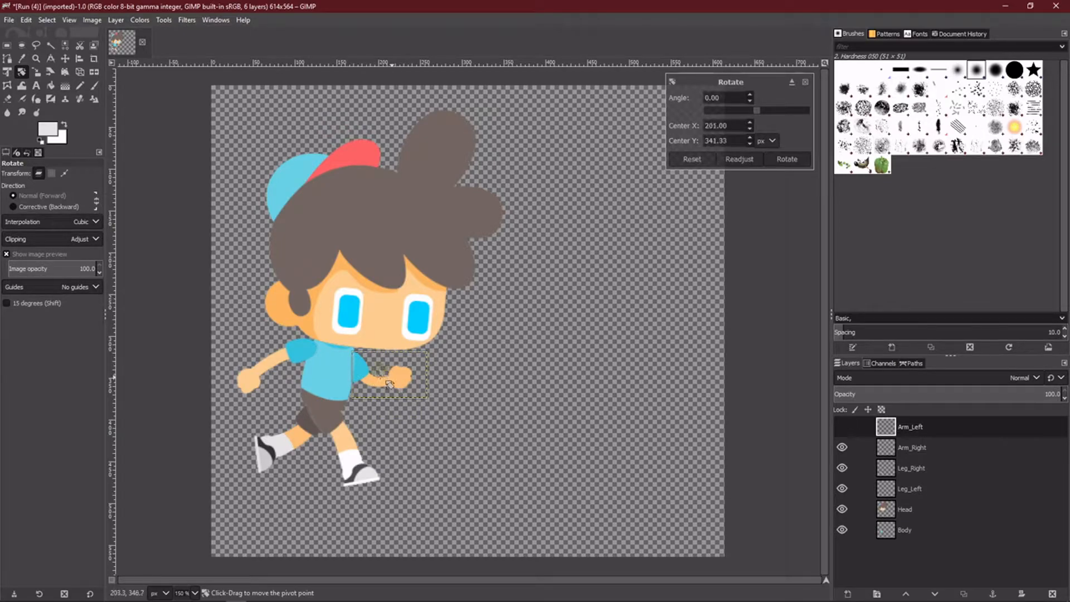
pyautogui.moveTo(357, 371); pyautogui.dragTo(468, 414)
pyautogui.press('m')
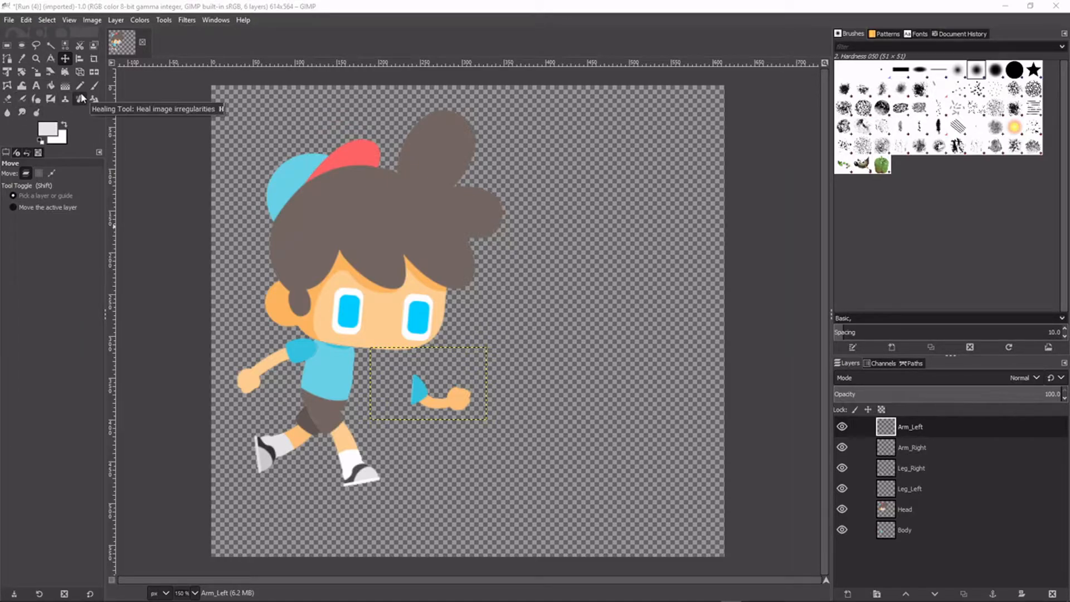
# - Sample the sleeve's blue and paint a rounded shoulder onto the cut edge of Arm_Left with the size 13 Paintbrush
pyautogui.click(22, 58)
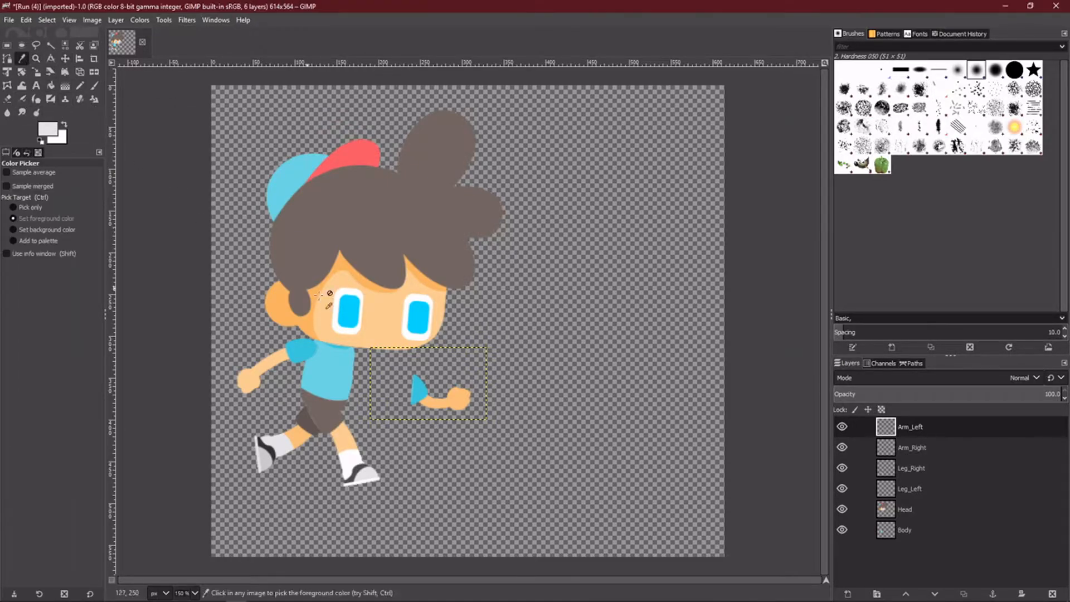
pyautogui.click(420, 393)
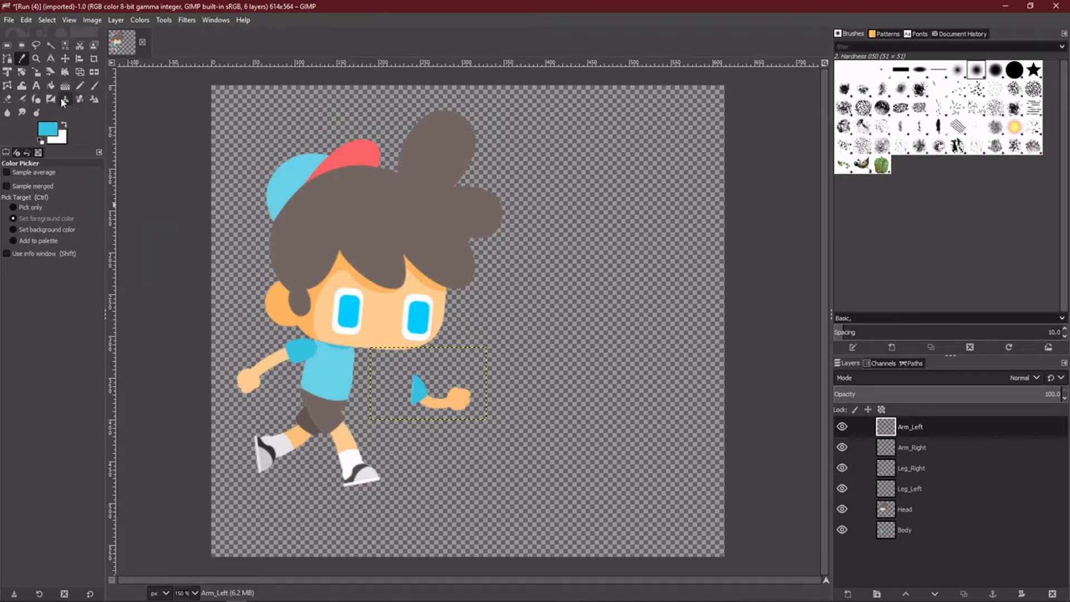
pyautogui.click(93, 86)
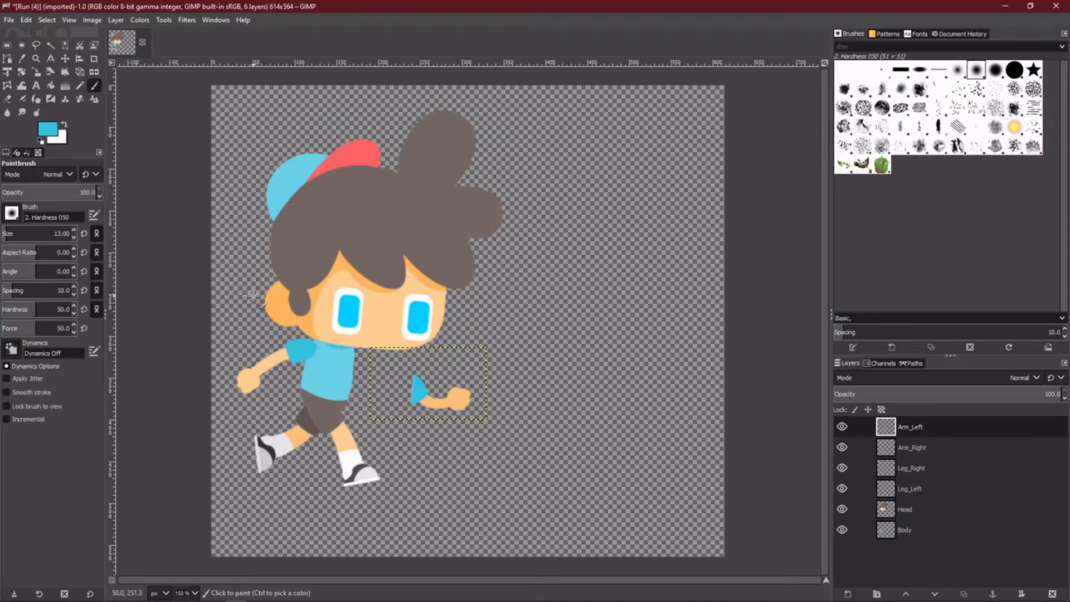
pyautogui.keyDown('ctrl'); pyautogui.scroll(2, 398, 386); pyautogui.keyUp('ctrl')
pyautogui.keyDown('ctrl'); pyautogui.scroll(1, 398, 386); pyautogui.keyUp('ctrl')
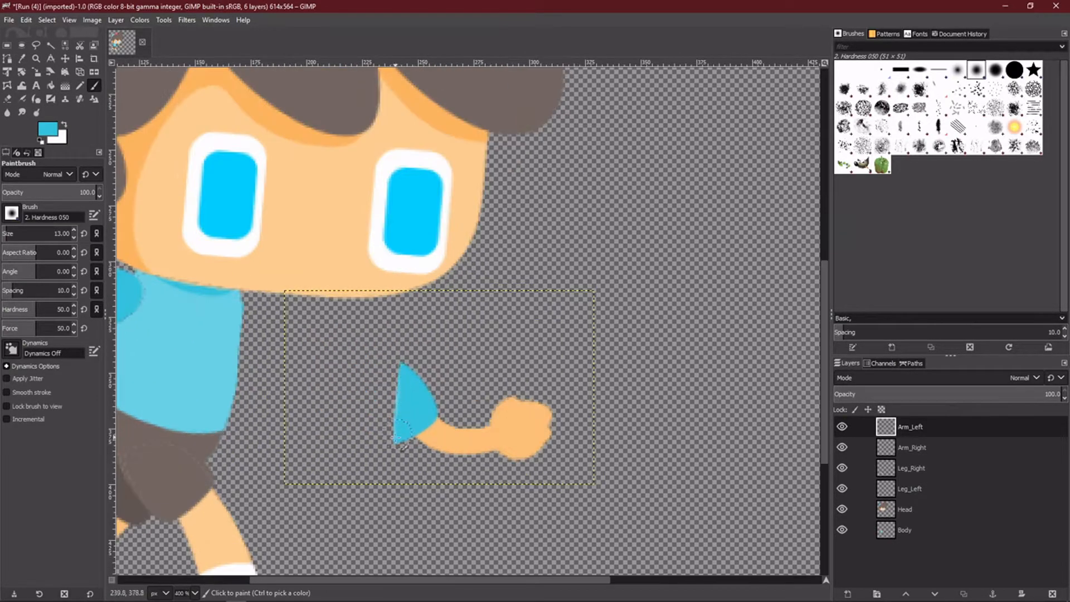
pyautogui.moveTo(394, 433)
pyautogui.mouseDown()
pyautogui.moveTo(370, 393)
pyautogui.moveTo(374, 375)
pyautogui.moveTo(393, 376)
pyautogui.moveTo(388, 365)
pyautogui.moveTo(396, 406)
pyautogui.moveTo(388, 383)
pyautogui.moveTo(389, 393)
pyautogui.mouseUp()
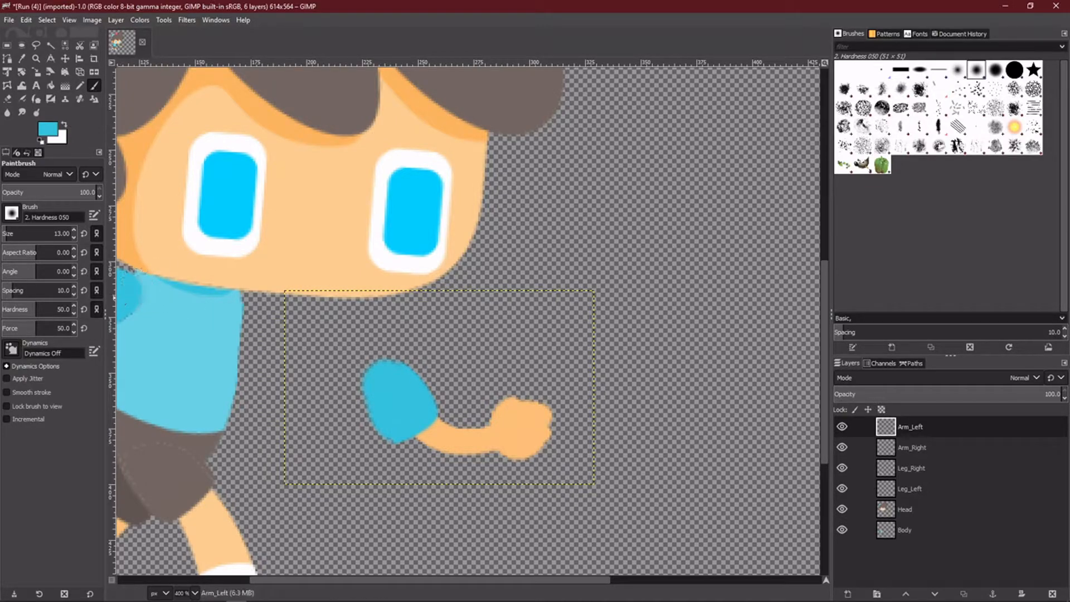
# - Move the repainted arm back against the torso and place the Arm_Left layer beneath the Body layer
pyautogui.click(65, 58)
pyautogui.moveTo(413, 413); pyautogui.dragTo(272, 365)
pyautogui.keyDown('ctrl'); pyautogui.scroll(-1, 284, 362); pyautogui.keyUp('ctrl')
pyautogui.keyDown('ctrl'); pyautogui.scroll(-1, 289, 359); pyautogui.keyUp('ctrl')
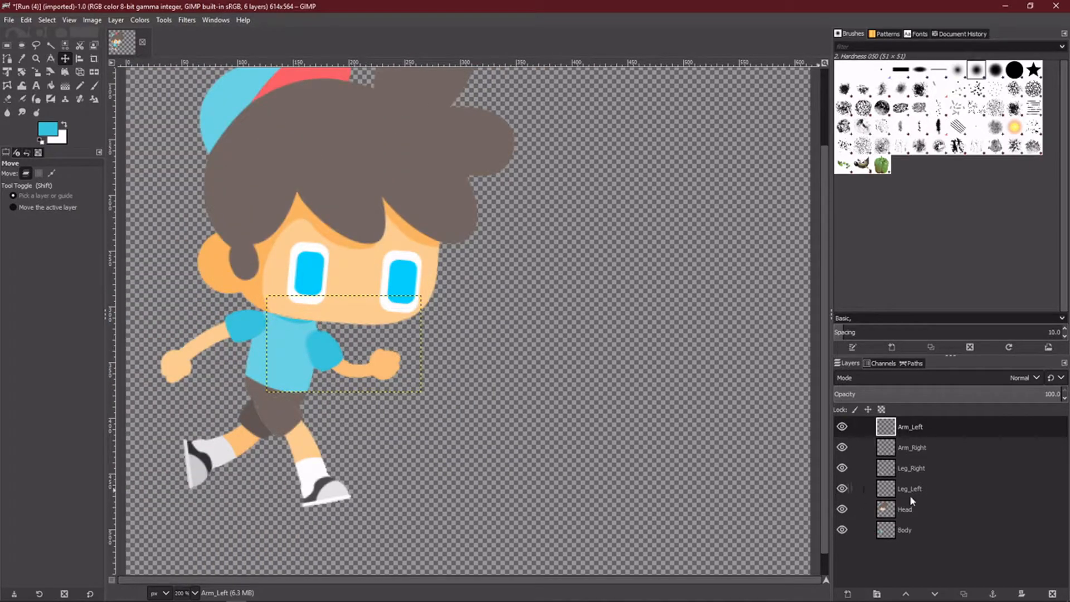
pyautogui.moveTo(911, 427); pyautogui.dragTo(892, 542)
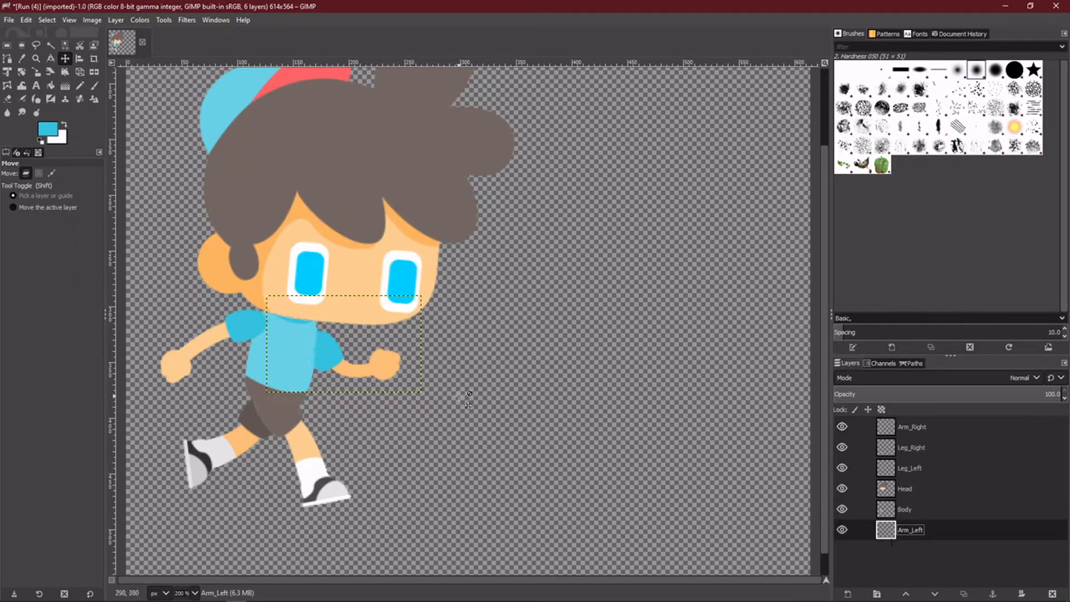
# - Try rotating the Arm_Left layer by -10 degrees about the shoulder
pyautogui.click(22, 72)
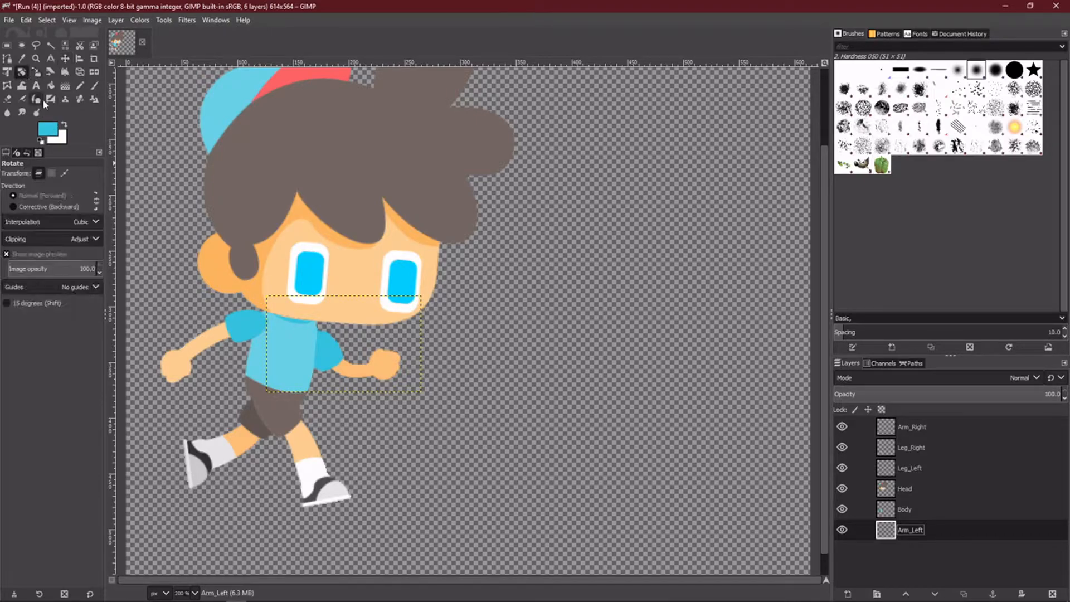
pyautogui.moveTo(346, 373)
pyautogui.mouseDown()
pyautogui.moveTo(313, 334)
pyautogui.moveTo(325, 357)
pyautogui.moveTo(311, 336)
pyautogui.moveTo(345, 360)
pyautogui.moveTo(347, 375)
pyautogui.moveTo(333, 377)
pyautogui.moveTo(363, 380)
pyautogui.mouseUp()
pyautogui.click(65, 60)
pyautogui.click(24, 73)
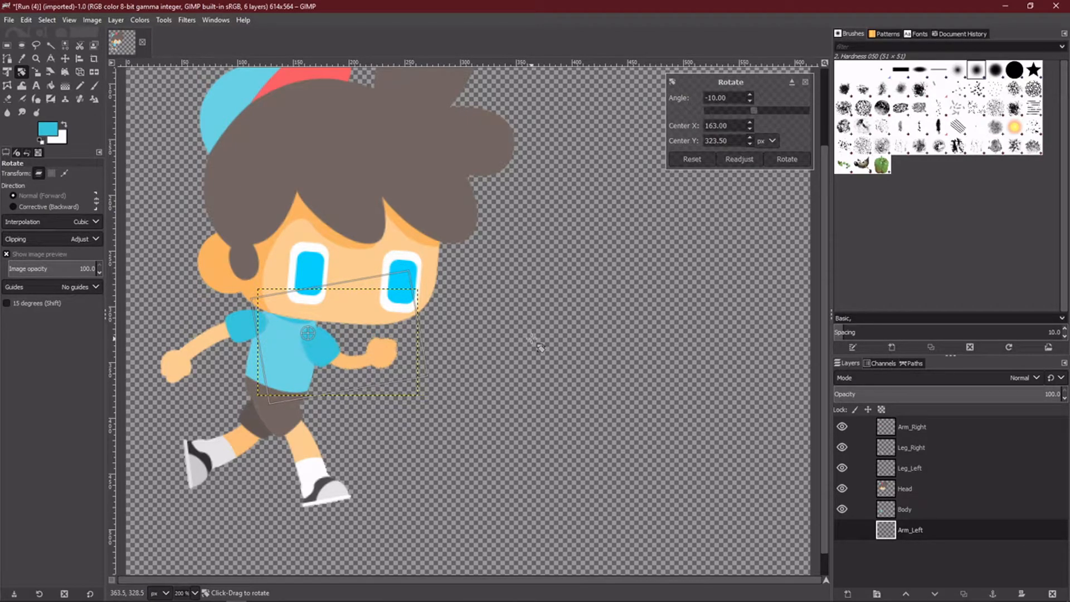
pyautogui.press('Escape')
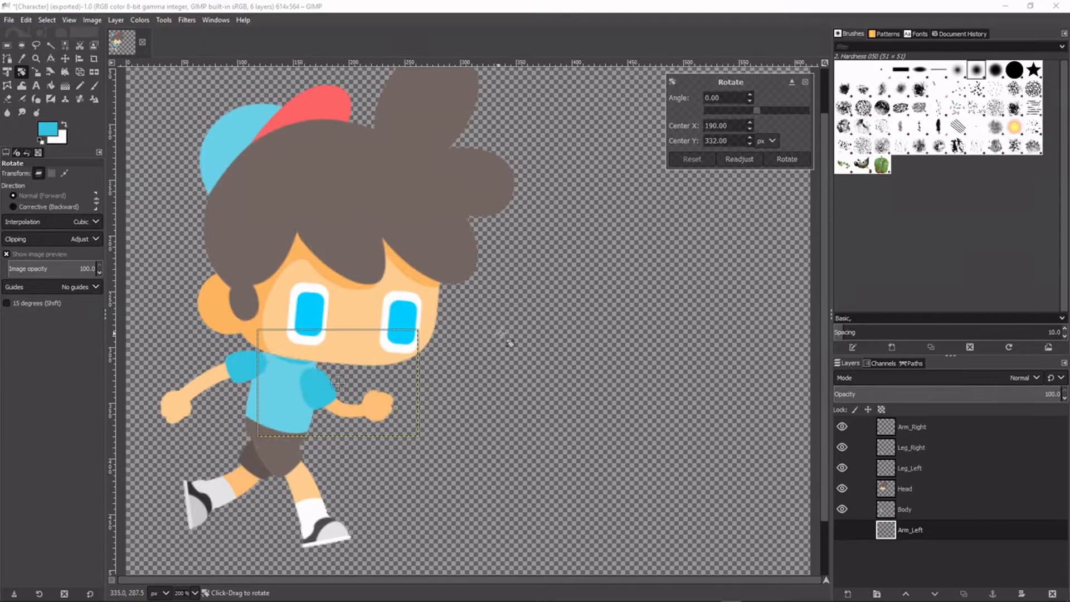
# - Export the layered character as Character.psd using the Photoshop image file type
pyautogui.keyDown('ctrl'); pyautogui.scroll(-1, 529, 331); pyautogui.keyUp('ctrl')
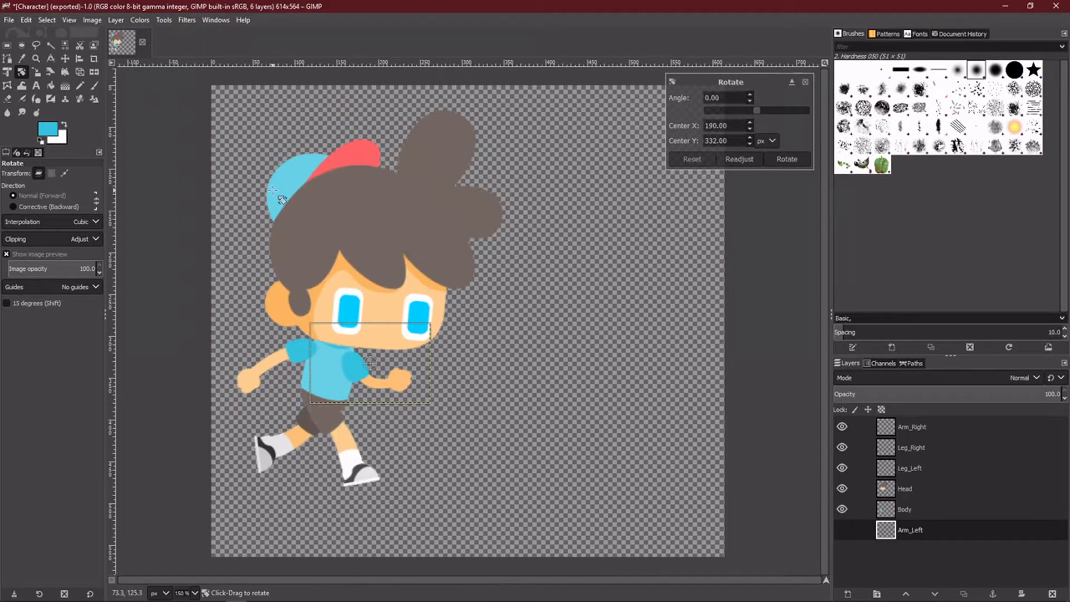
pyautogui.click(9, 20)
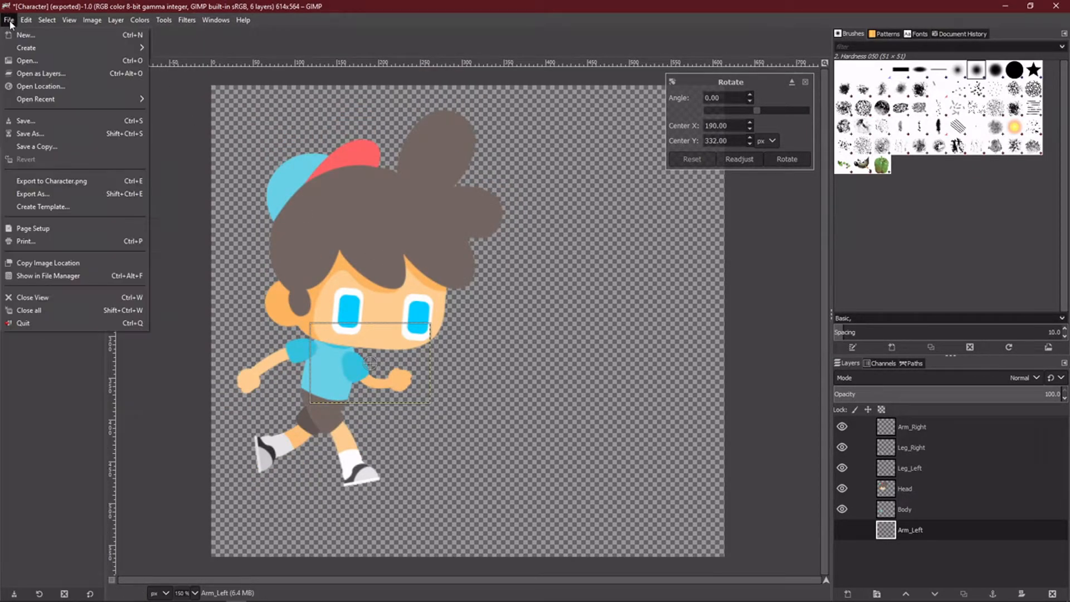
pyautogui.click(39, 196)
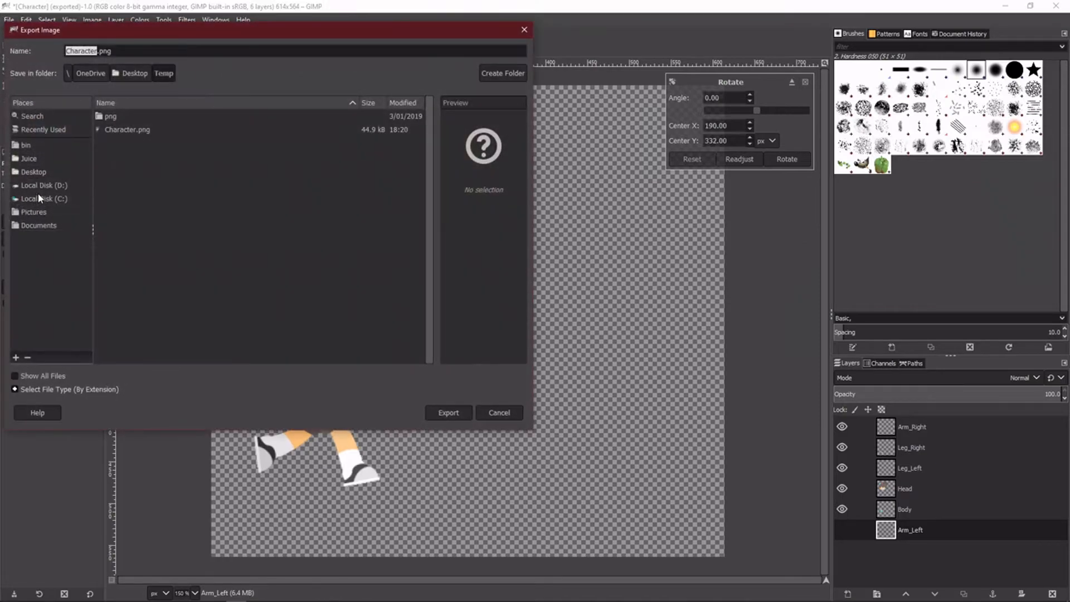
pyautogui.click(44, 389)
pyautogui.scroll(-2, 56, 357)
pyautogui.scroll(-5, 56, 357)
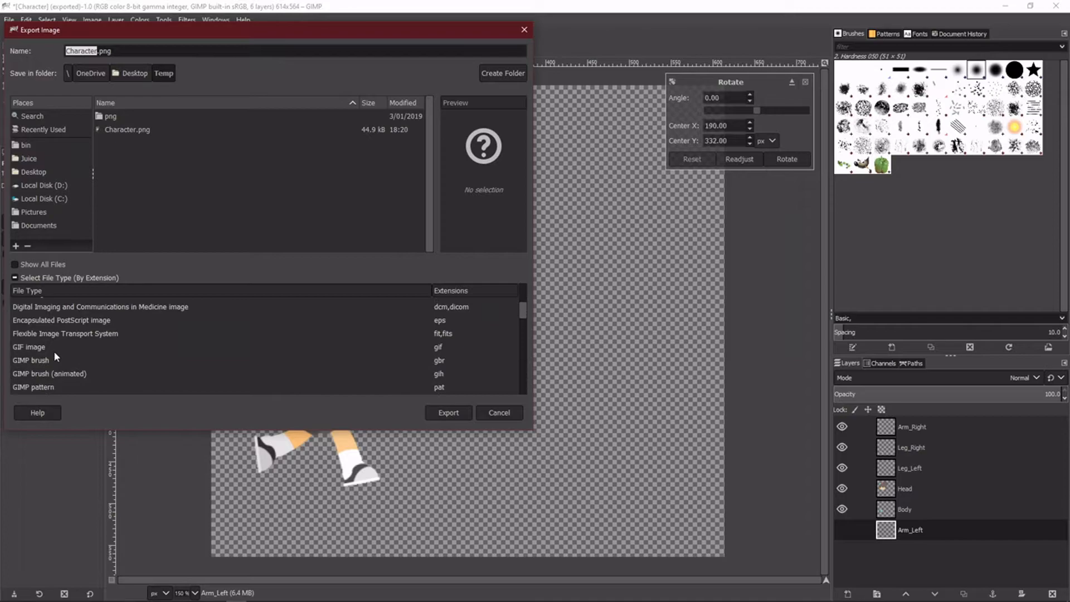
pyautogui.scroll(-3, 55, 355)
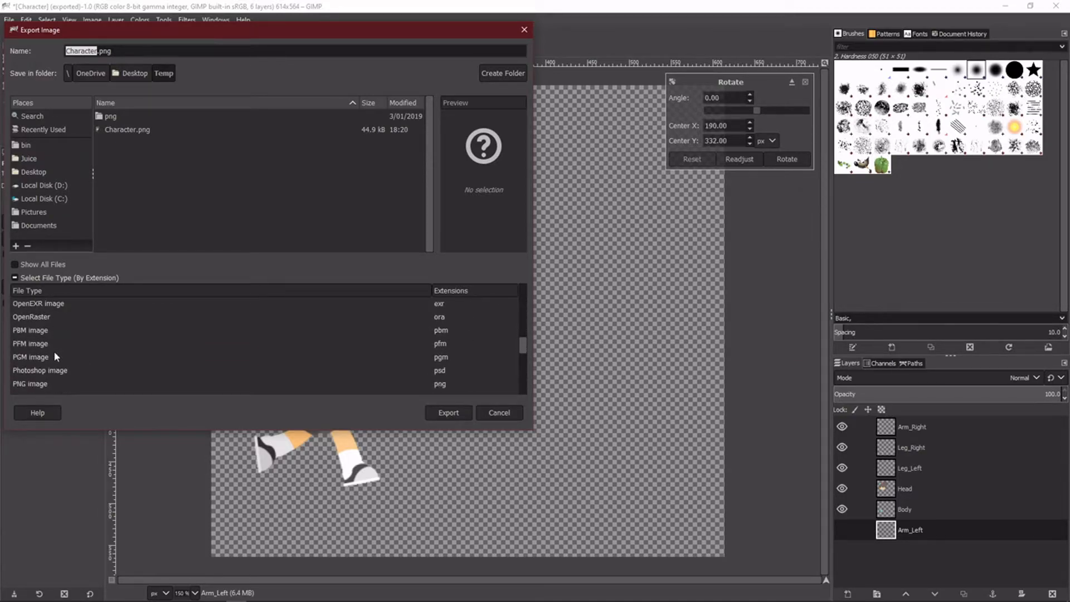
pyautogui.click(55, 369)
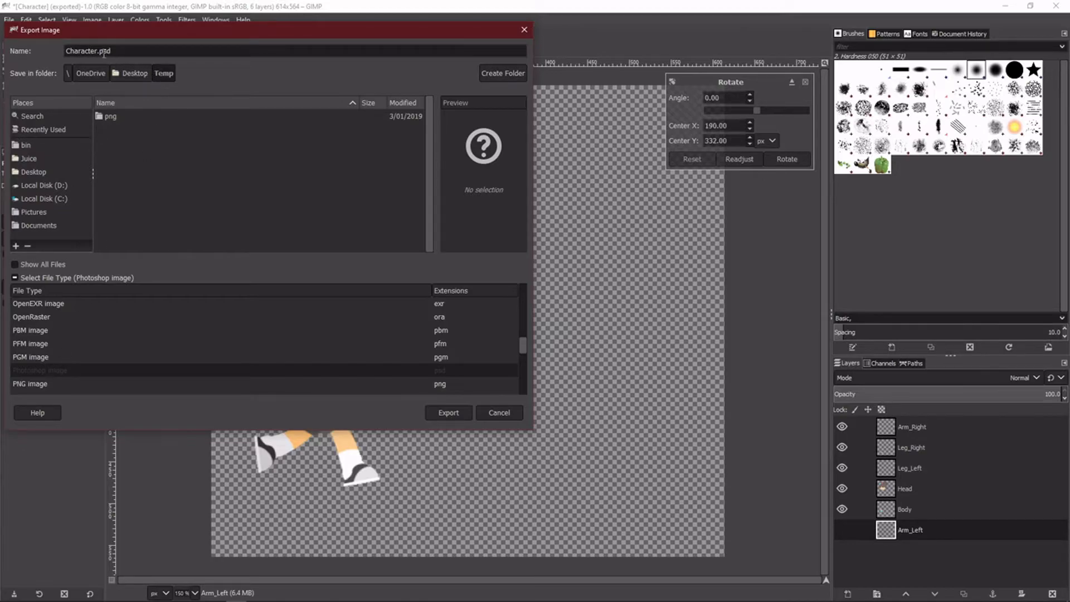
pyautogui.click(447, 413)
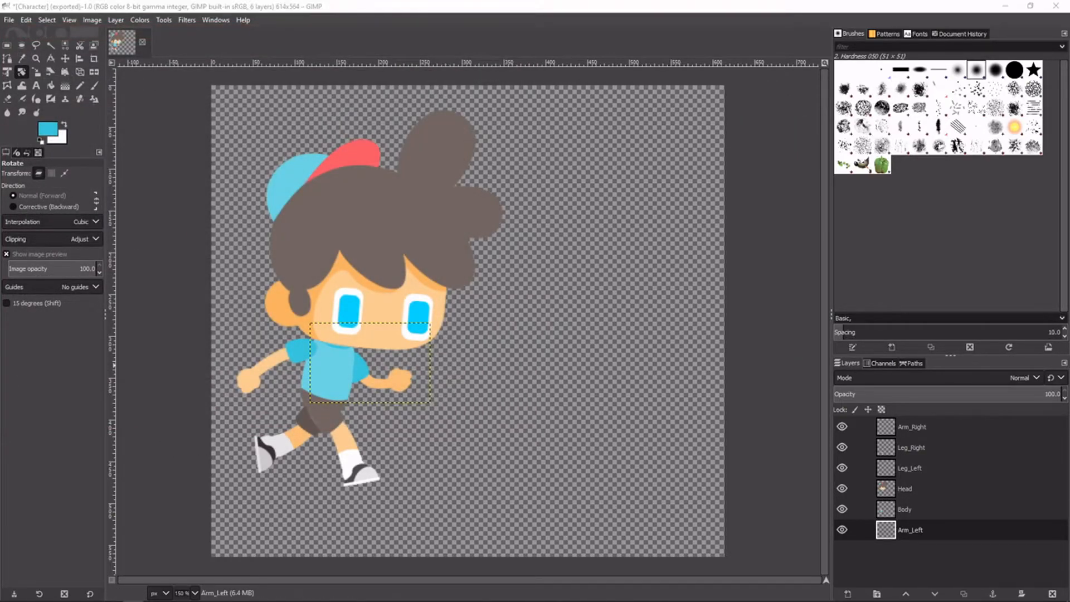
# - In File Explorer, rename the exported Character.psd in the temp folder to Character.psb and accept the extension change
pyautogui.moveTo(0, 181); pyautogui.dragTo(475, 133)
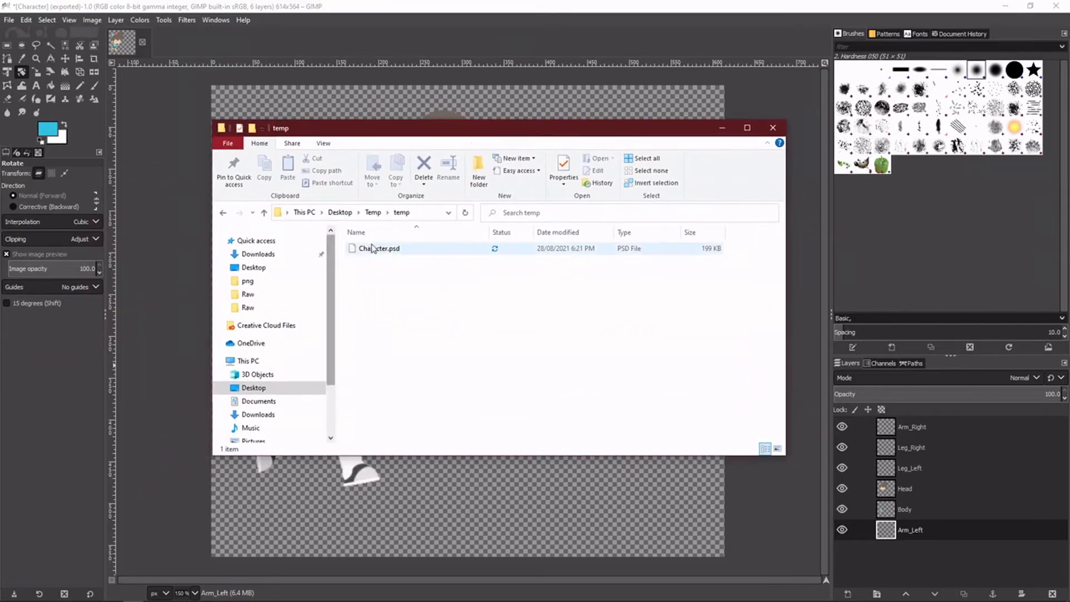
pyautogui.click(393, 251)
pyautogui.click(437, 453)
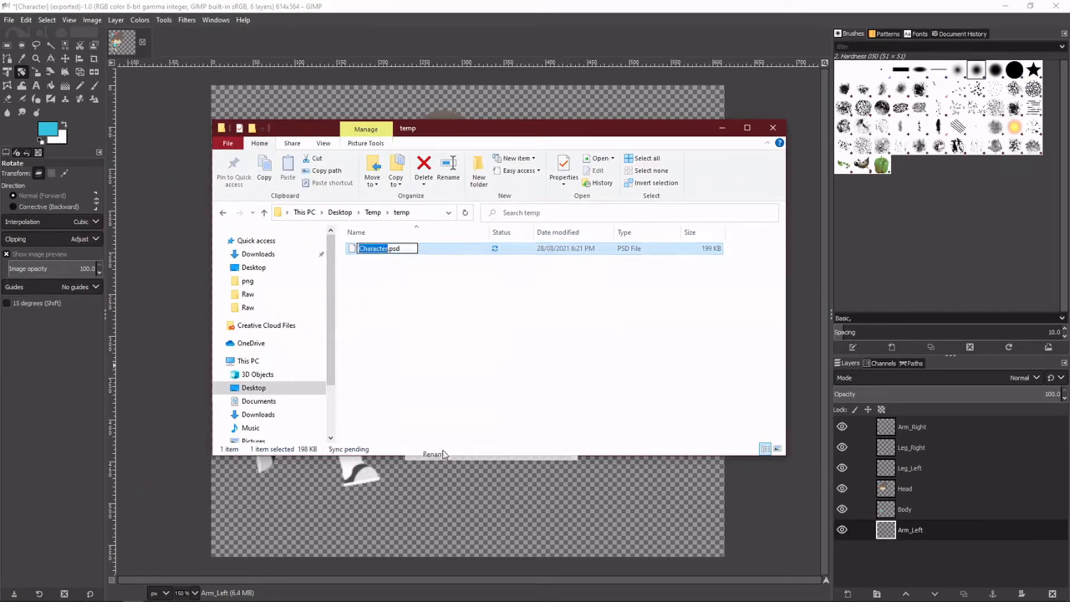
pyautogui.click(415, 249)
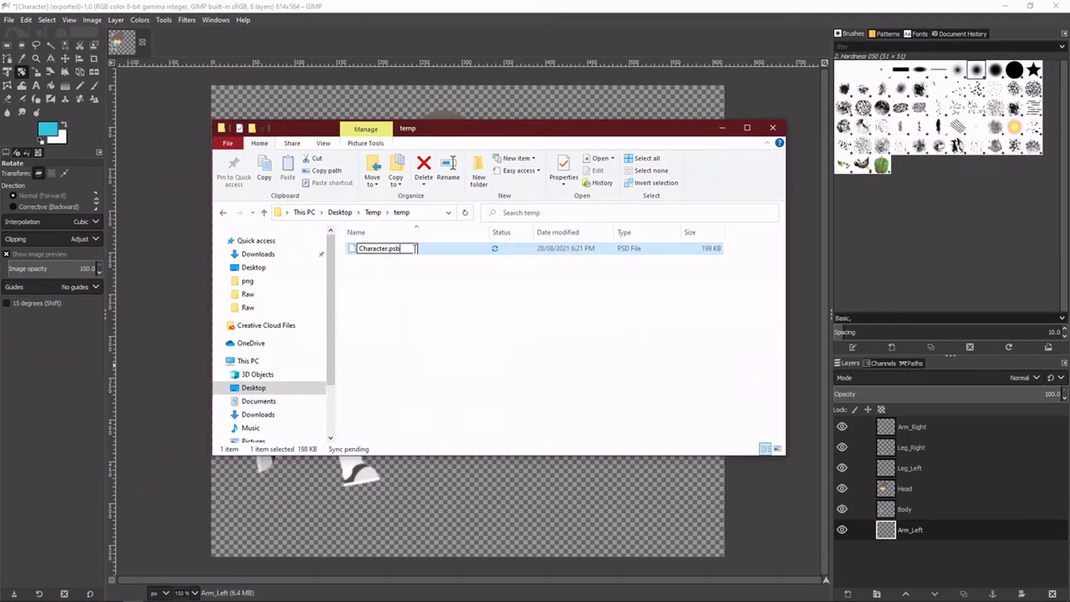
pyautogui.write('b')
pyautogui.press('Return')
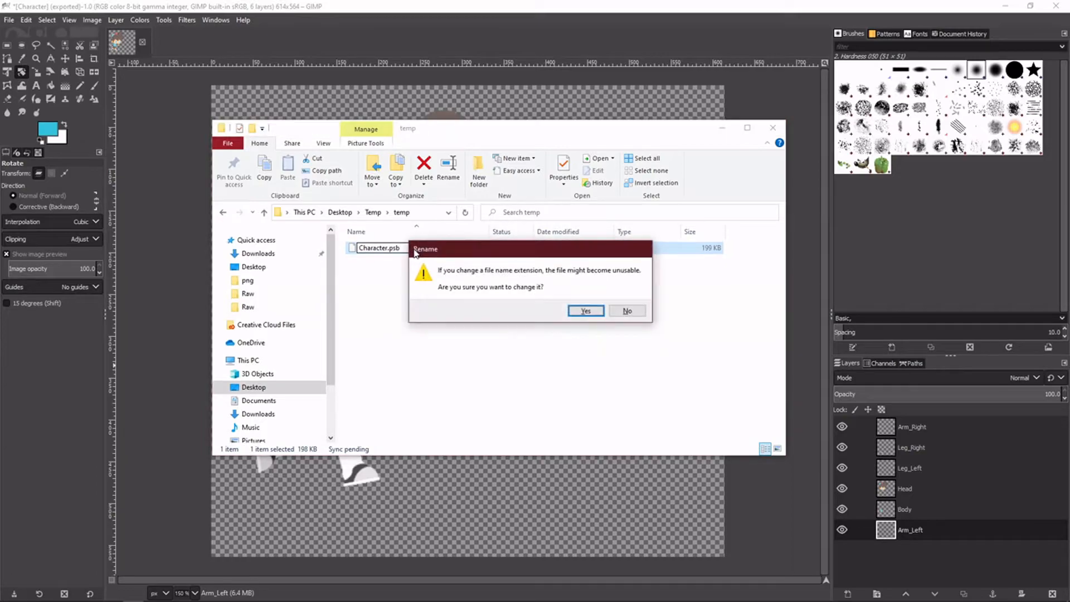
pyautogui.click(594, 315)
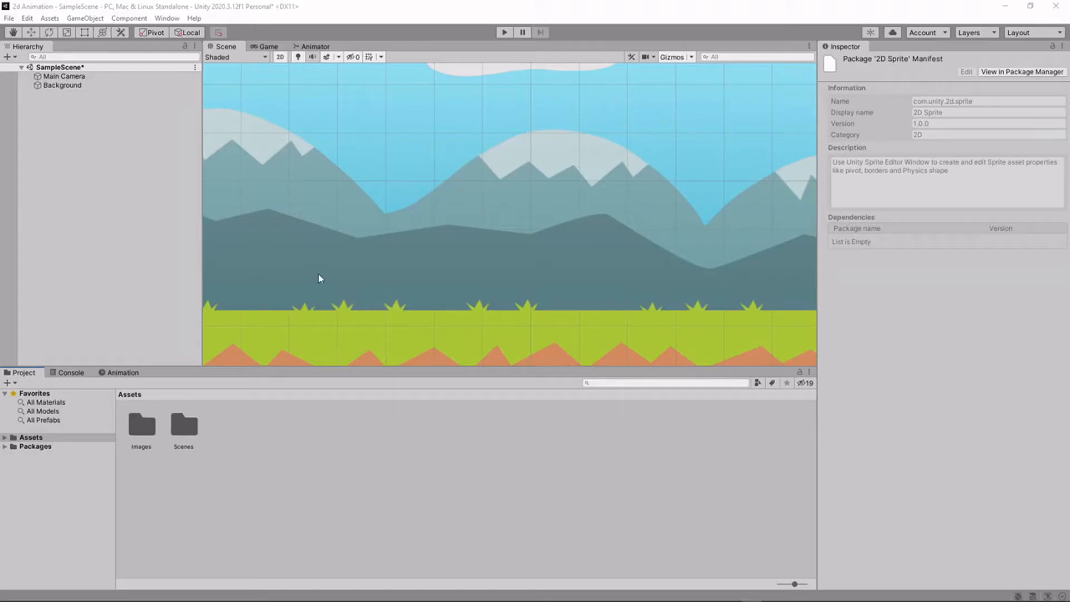
# - Switch to Unity and check the Package Manager for the 2D Animation, 2D PSD Importer and 2D Sprite packages
pyautogui.click(405, 280)
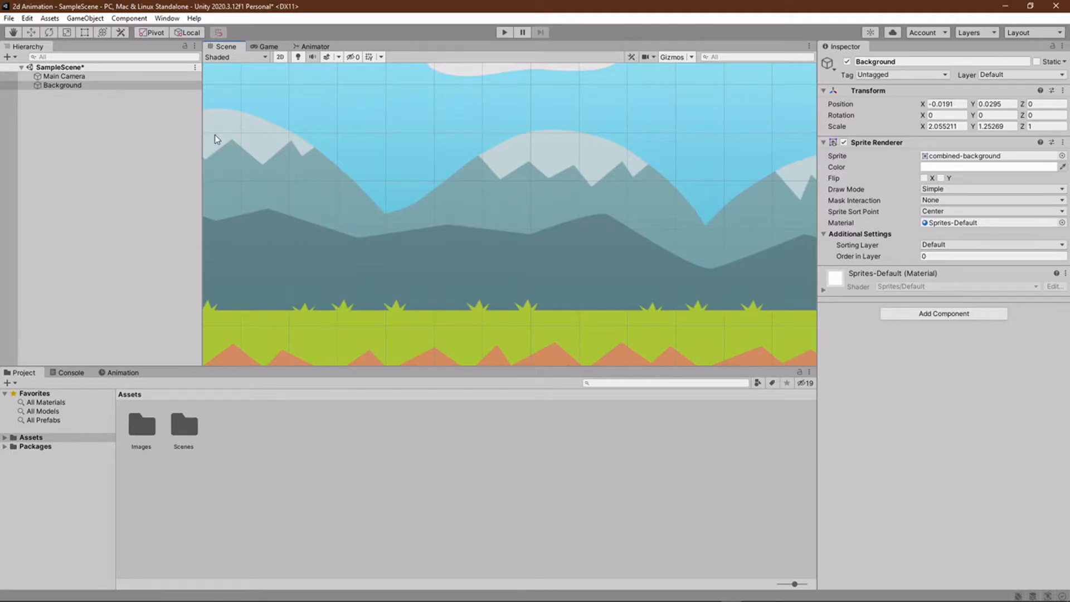
pyautogui.click(167, 19)
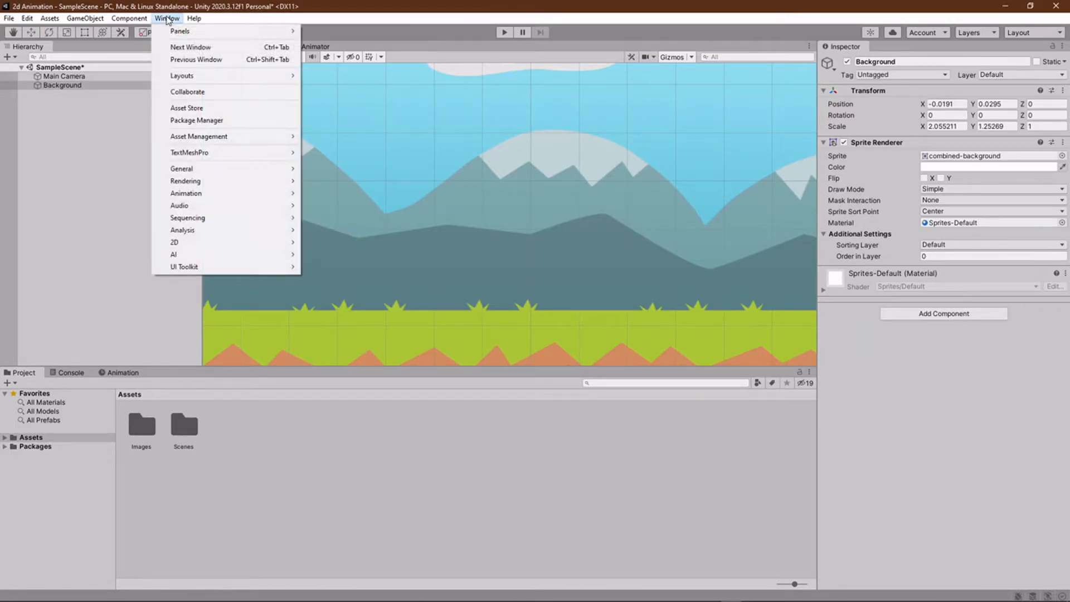
pyautogui.click(239, 120)
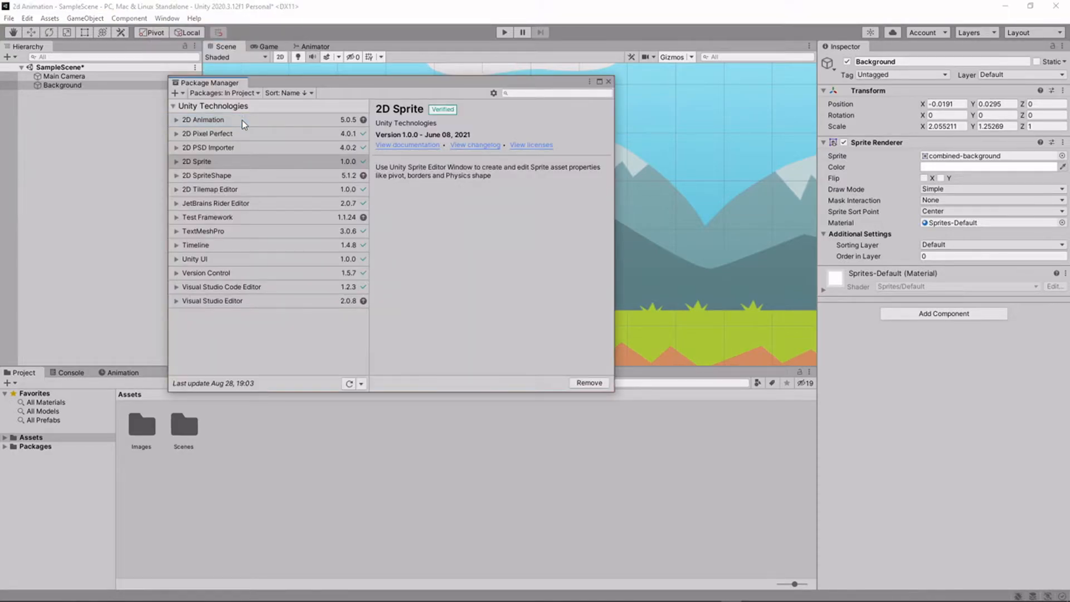
pyautogui.click(242, 121)
pyautogui.click(252, 150)
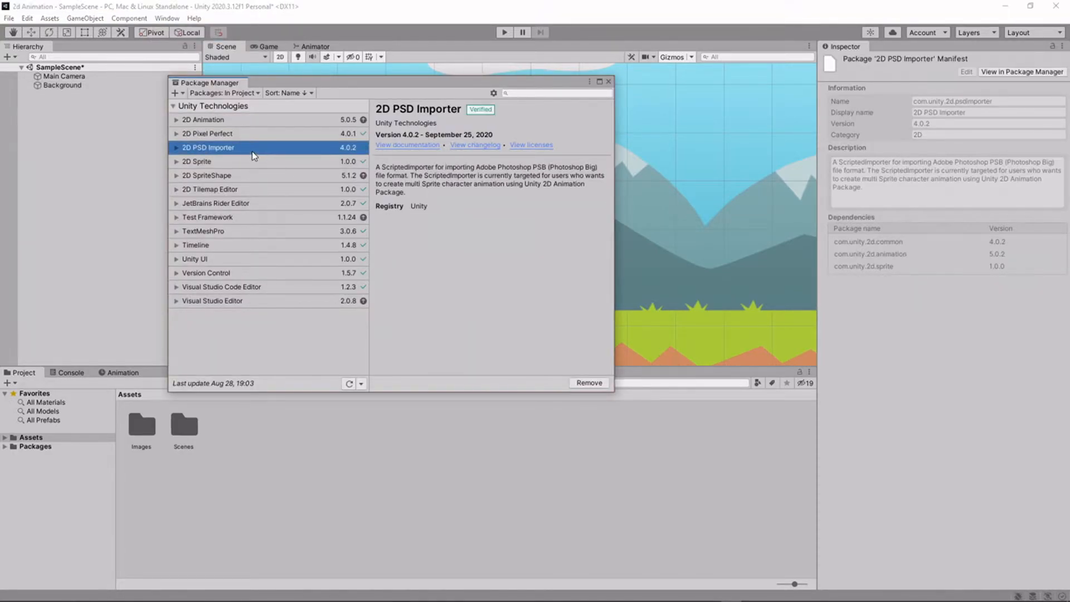
pyautogui.click(255, 163)
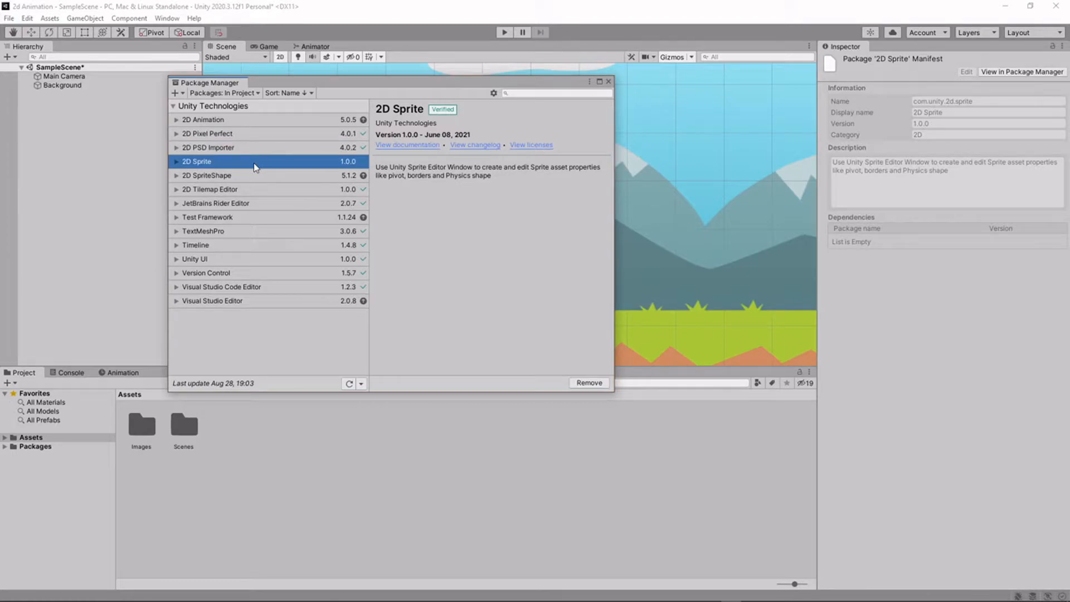
pyautogui.click(608, 82)
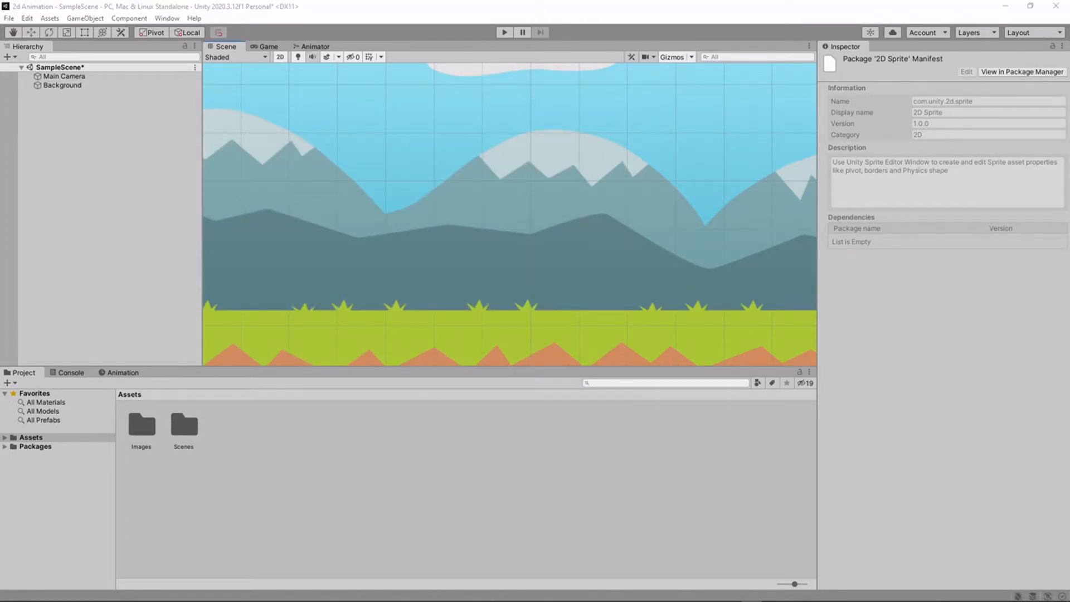
# - Import Character.psb into the project's Assets folder and place the character in the scene on the grass
pyautogui.moveTo(274, 430); pyautogui.dragTo(280, 429)
pyautogui.click(245, 425)
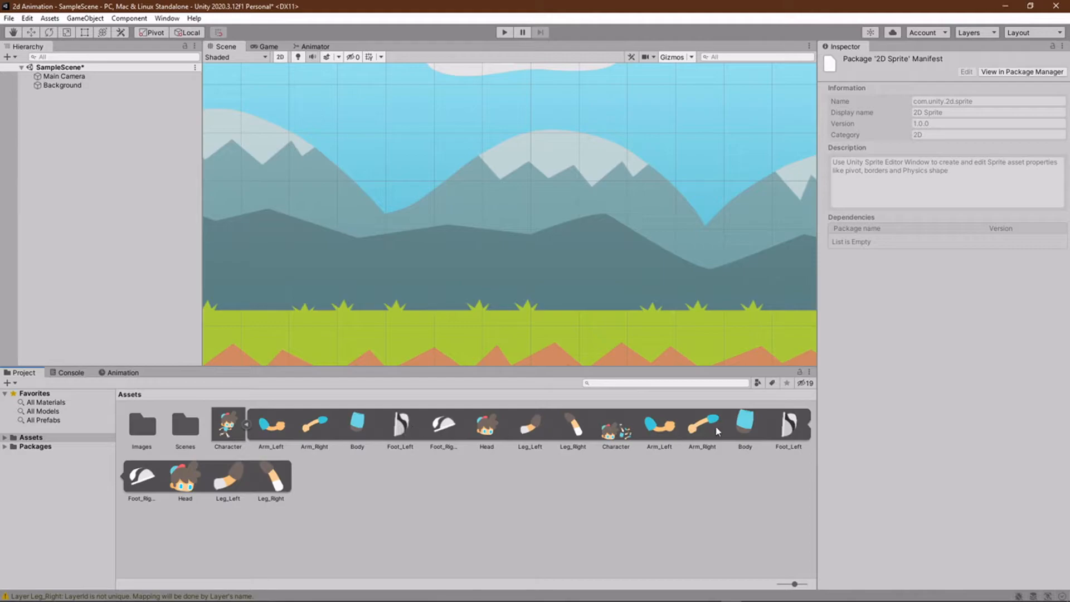
pyautogui.click(245, 424)
pyautogui.moveTo(226, 426); pyautogui.dragTo(432, 323)
pyautogui.scroll(-4, 367, 256)
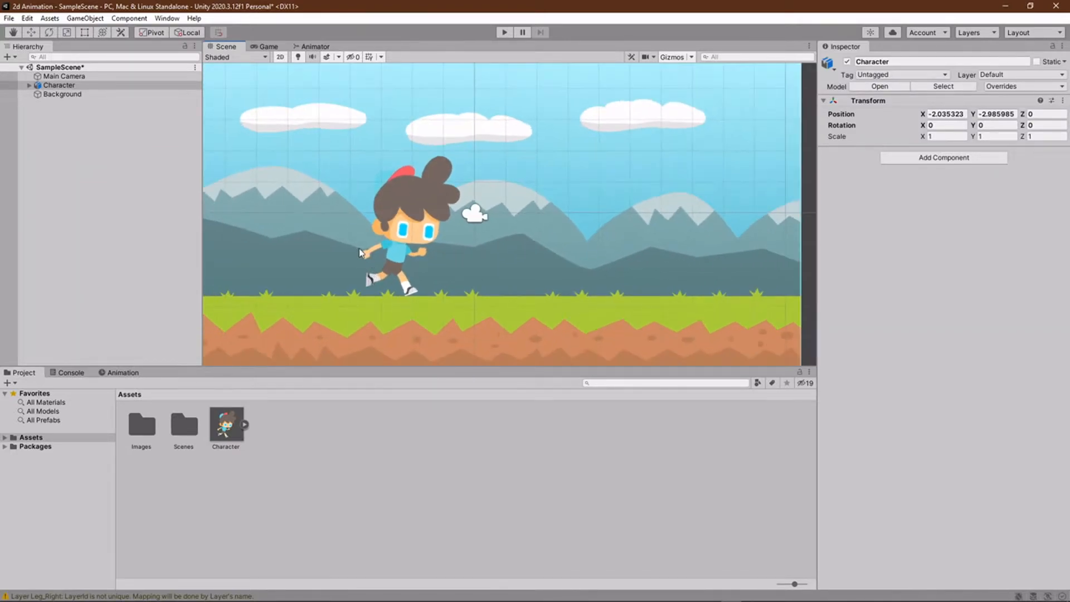
# - Open the Character asset in the Sprite Editor and switch to the Skinning Editor
pyautogui.click(226, 429)
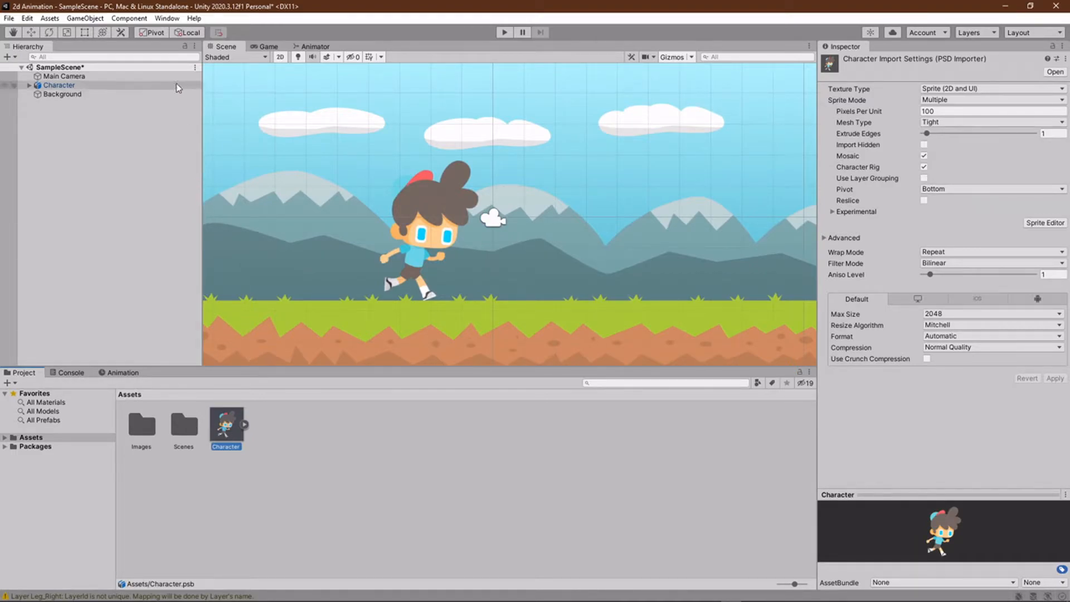
pyautogui.click(167, 18)
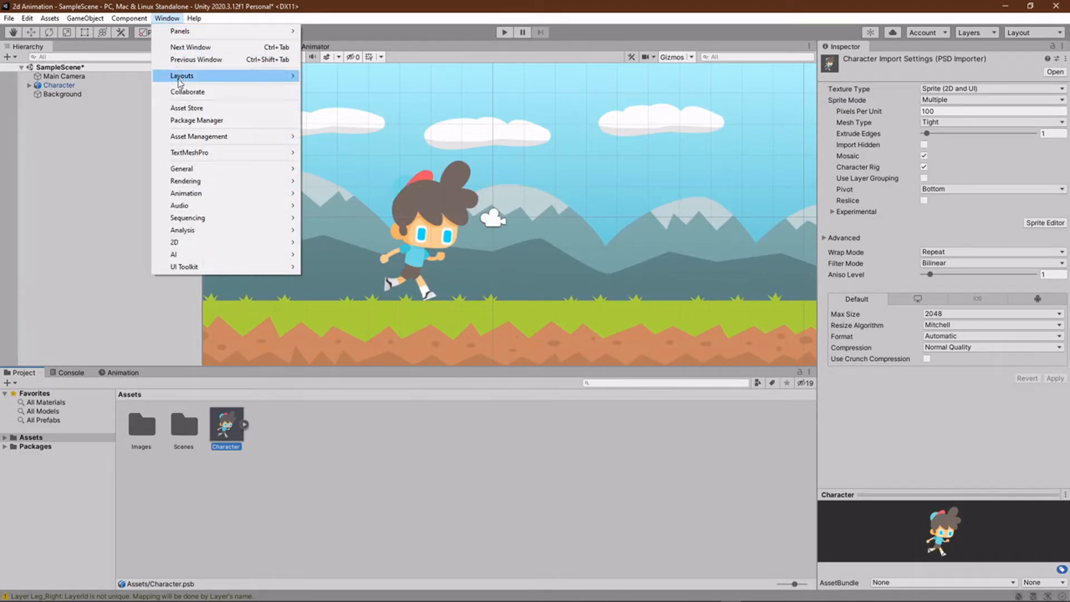
pyautogui.moveTo(239, 243)
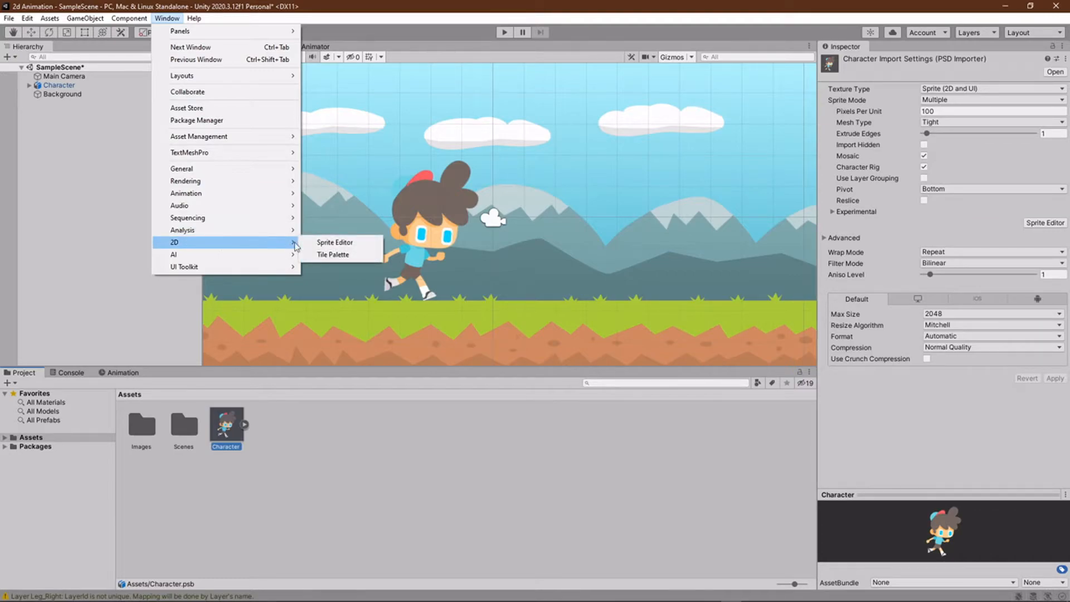
pyautogui.click(335, 243)
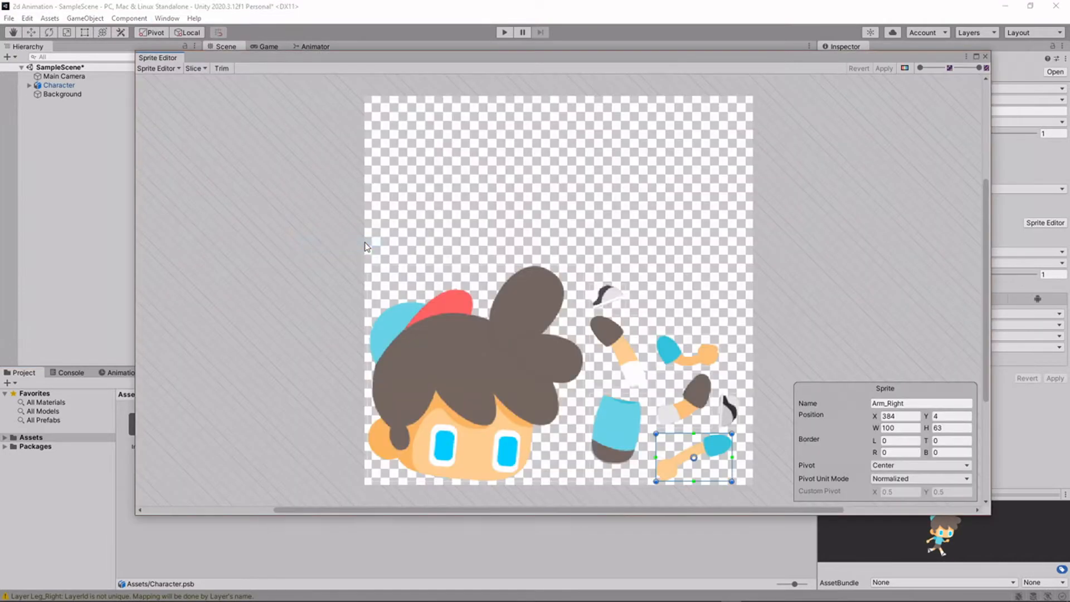
pyautogui.click(173, 71)
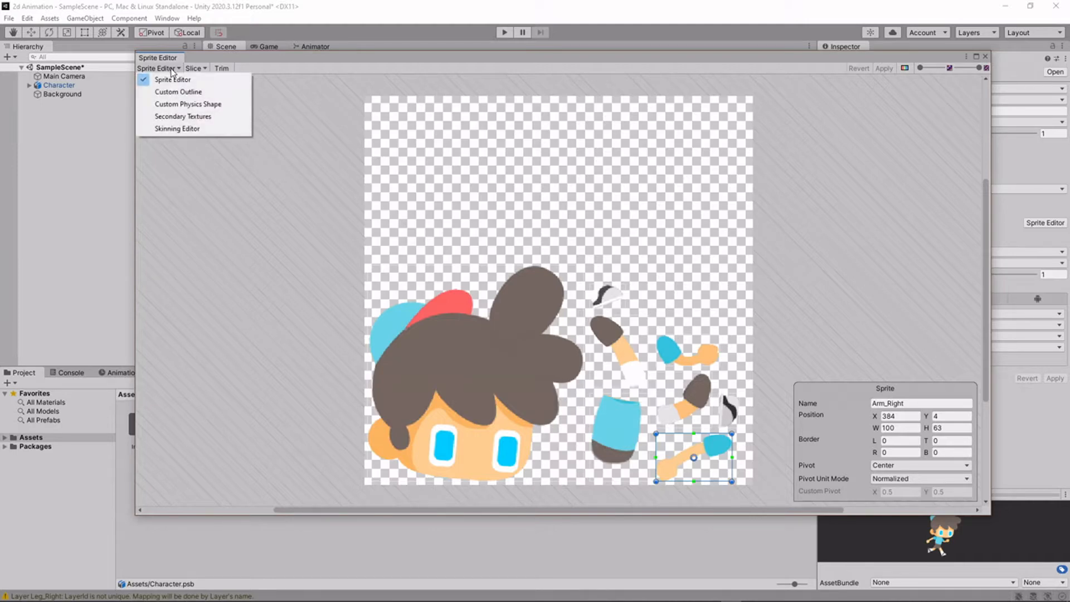
pyautogui.click(206, 132)
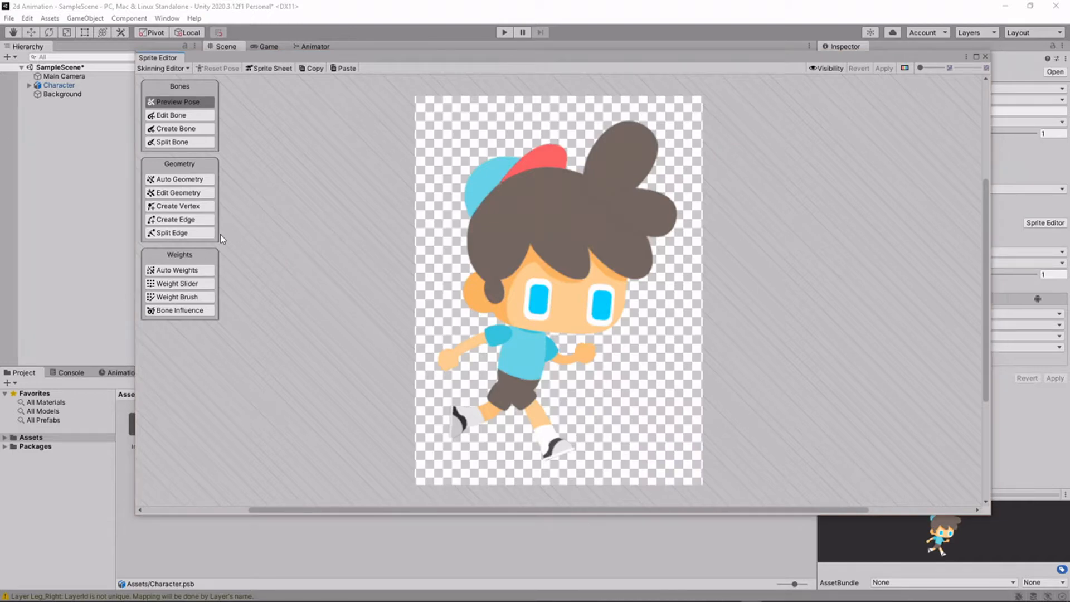
# - Create a chain of three bones running from the hips through the torso and neck to the top of the head
pyautogui.click(175, 129)
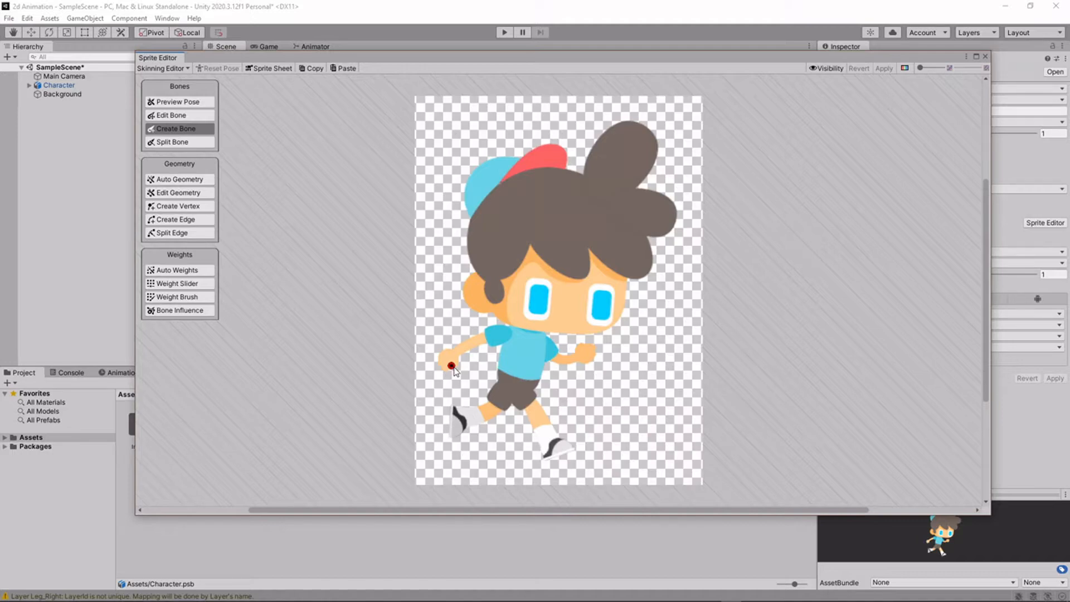
pyautogui.click(512, 398)
pyautogui.click(522, 358)
pyautogui.click(528, 331)
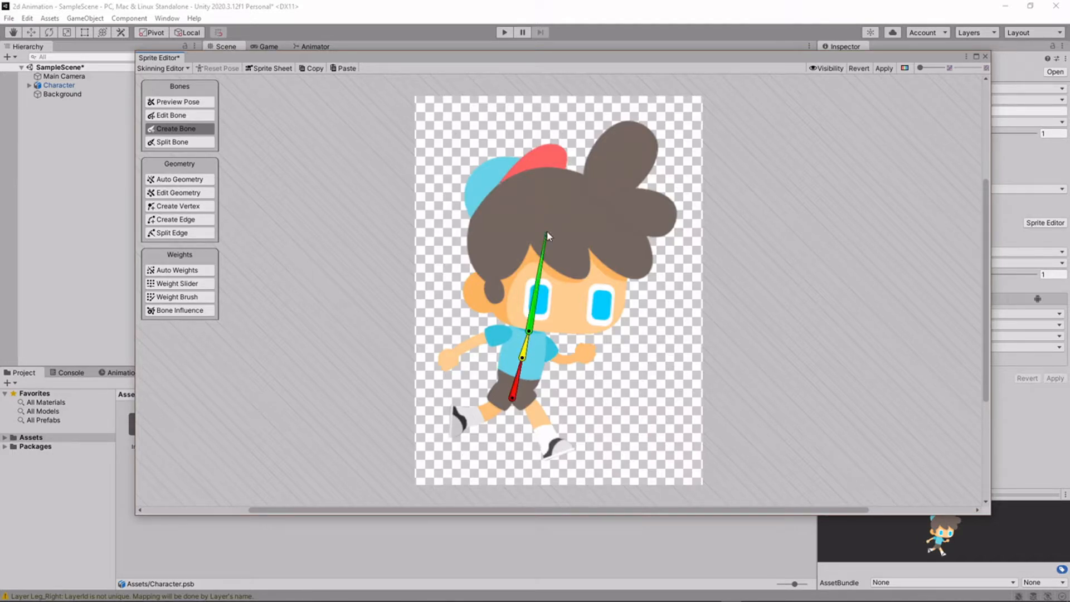
pyautogui.click(568, 169)
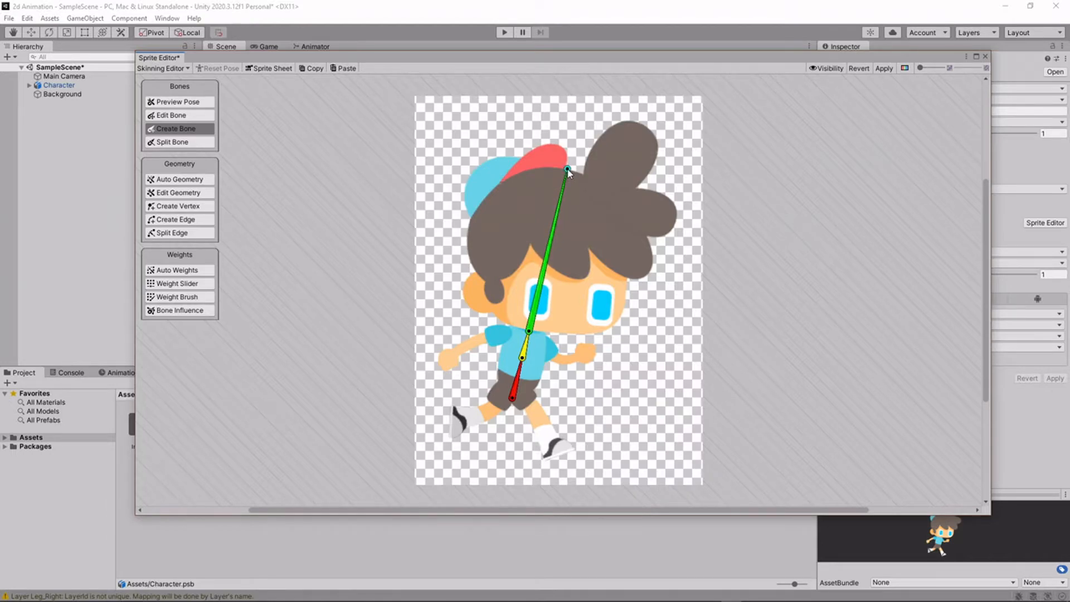
# - Add a two-bone chain from shoulder to hand in each arm, parented to the upper torso bone
pyautogui.click(524, 351)
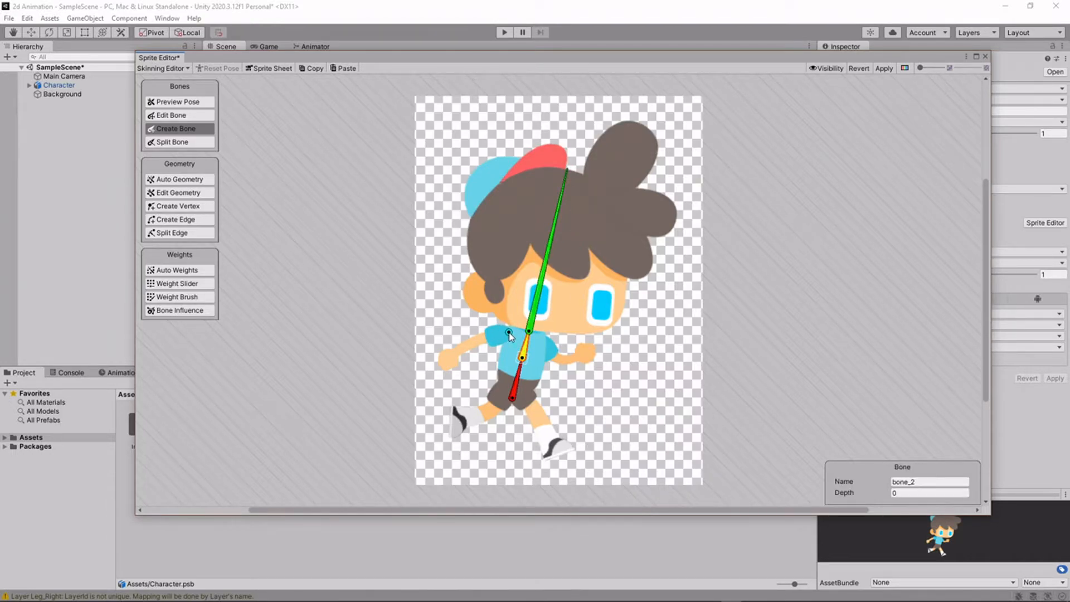
pyautogui.click(510, 333)
pyautogui.click(475, 341)
pyautogui.rightClick(456, 352)
pyautogui.click(544, 346)
pyautogui.click(563, 363)
pyautogui.rightClick(560, 368)
# - Add a two-bone chain down the front leg to the ankle, parented to the hip bone
pyautogui.click(518, 384)
pyautogui.click(525, 397)
pyautogui.click(539, 416)
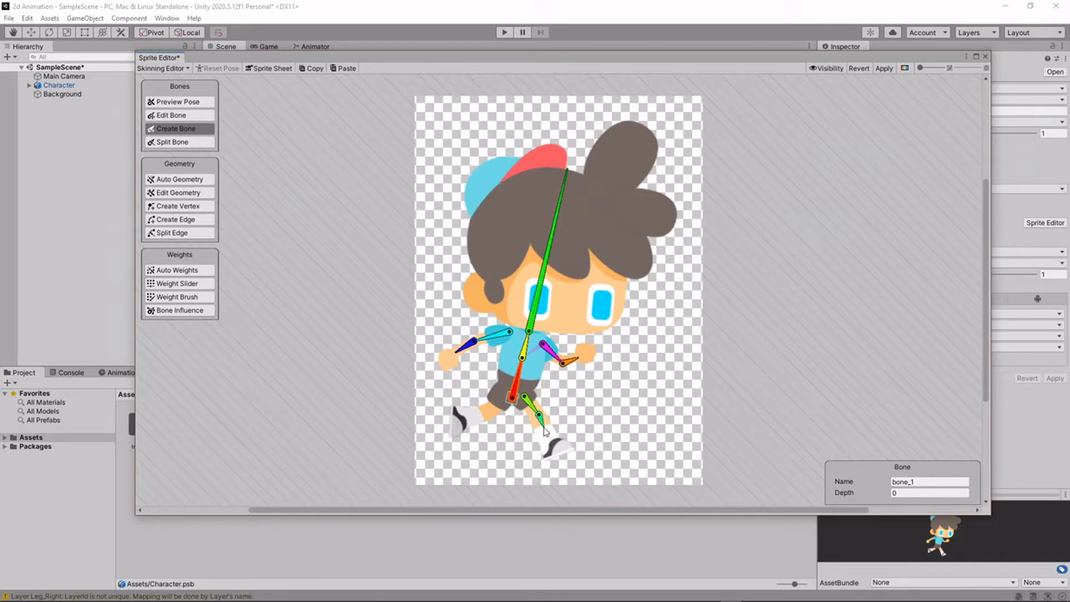
pyautogui.rightClick(551, 439)
# - Add a two-bone chain down the rear leg to the ankle and pull the leg bones' upper ends in toward the hips
pyautogui.click(503, 393)
pyautogui.click(494, 411)
pyautogui.click(469, 418)
pyautogui.rightClick(480, 390)
pyautogui.click(503, 393)
pyautogui.moveTo(503, 392); pyautogui.dragTo(517, 395)
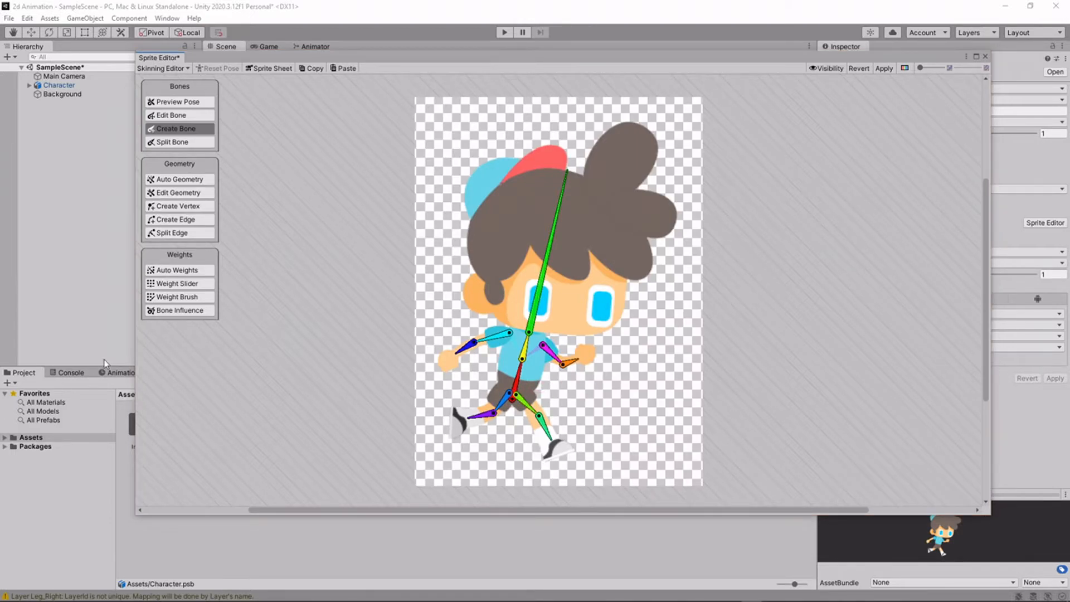
# - Auto-generate geometry with weights for all visible sprites, using outline detail 10, alpha tolerance 10 and subdivide 20
pyautogui.click(202, 179)
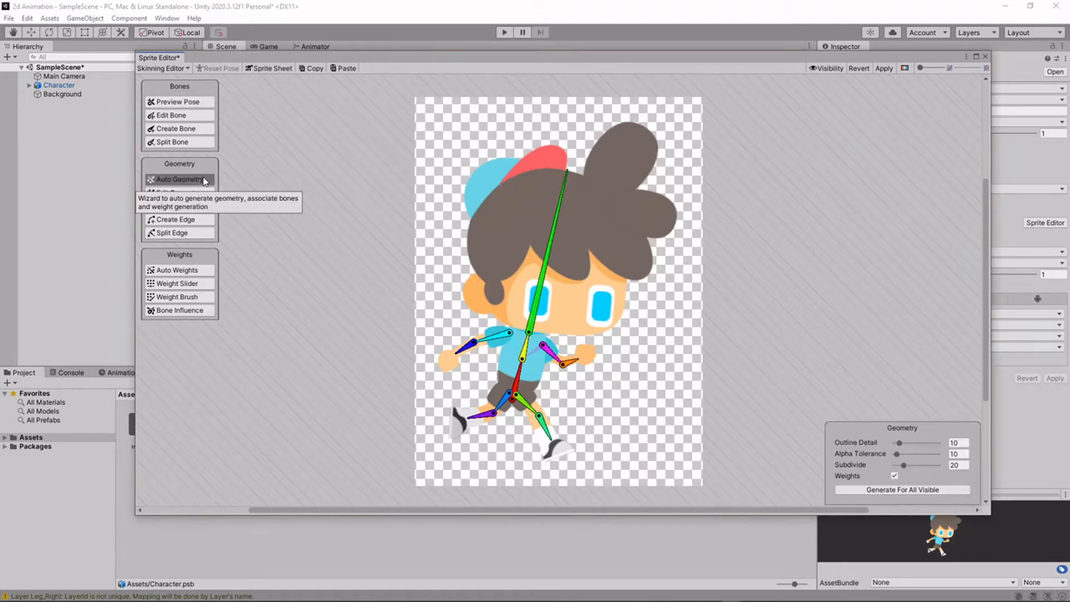
pyautogui.click(863, 491)
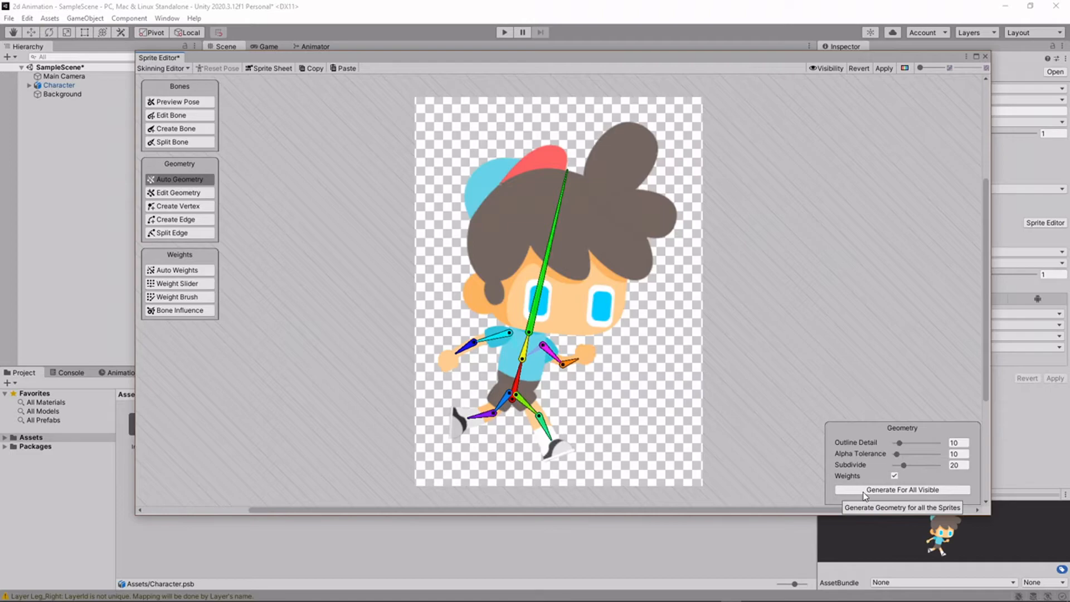
pyautogui.click(864, 490)
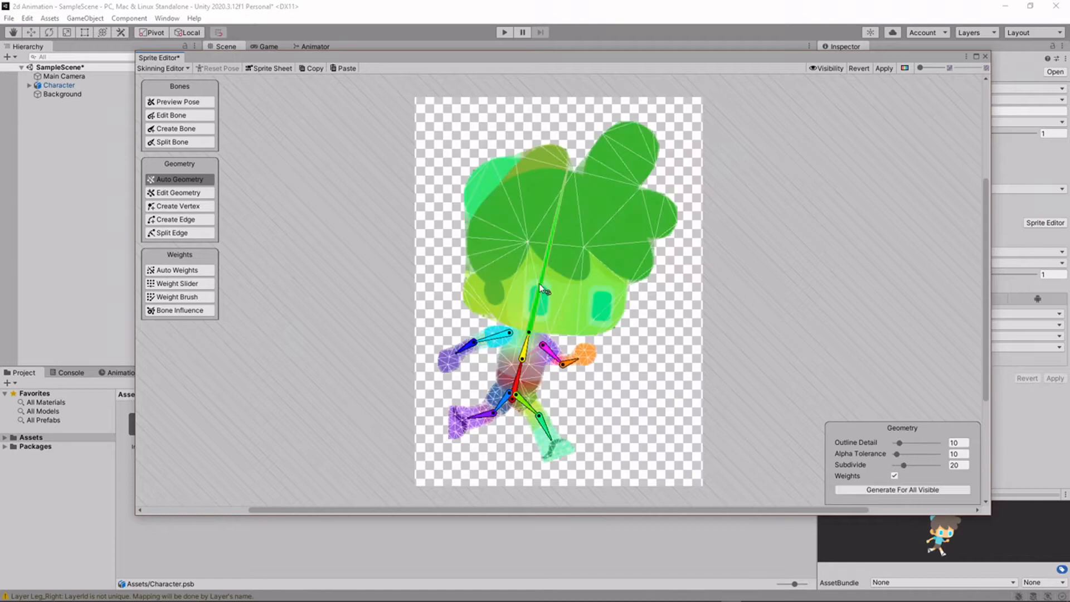
# - Test-rotate the head and arm bones in the pose preview, then restore the original pose
pyautogui.click(200, 103)
pyautogui.moveTo(535, 265)
pyautogui.mouseDown()
pyautogui.moveTo(527, 272)
pyautogui.moveTo(549, 277)
pyautogui.mouseUp()
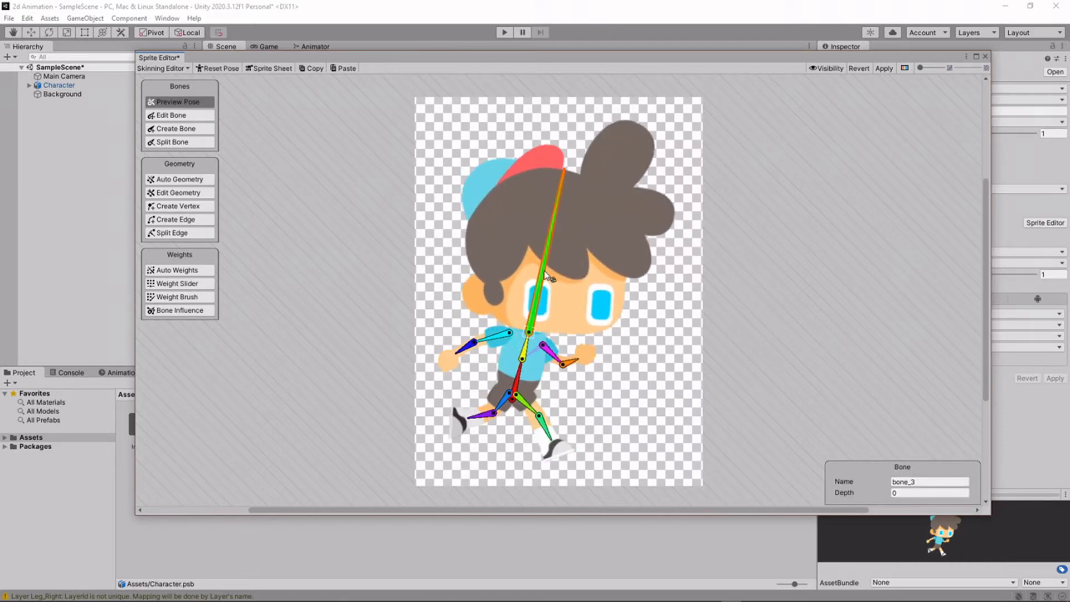
pyautogui.moveTo(494, 339); pyautogui.dragTo(555, 360)
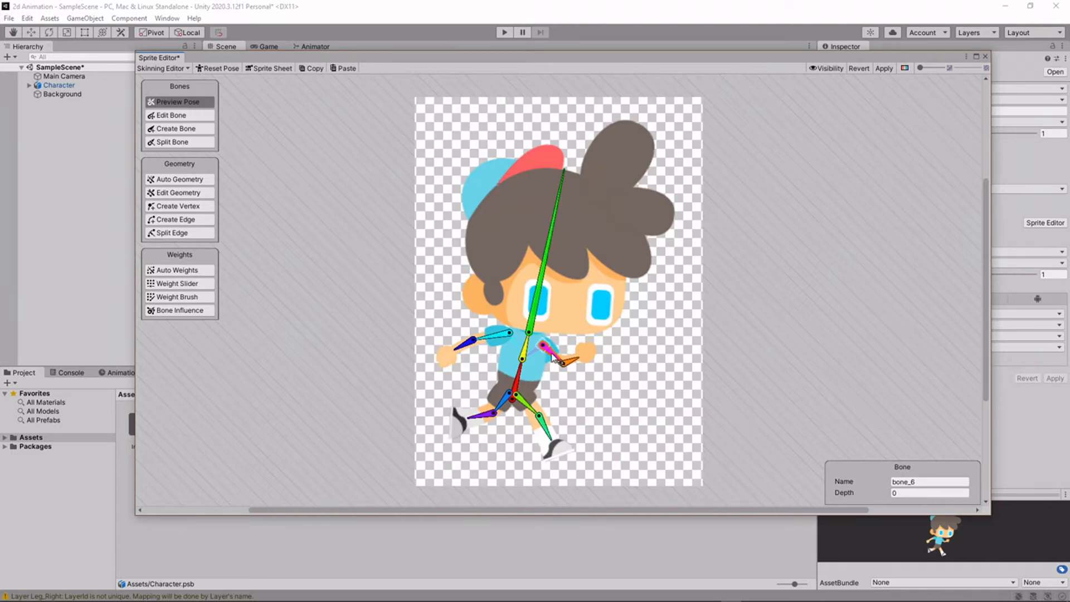
pyautogui.click(226, 69)
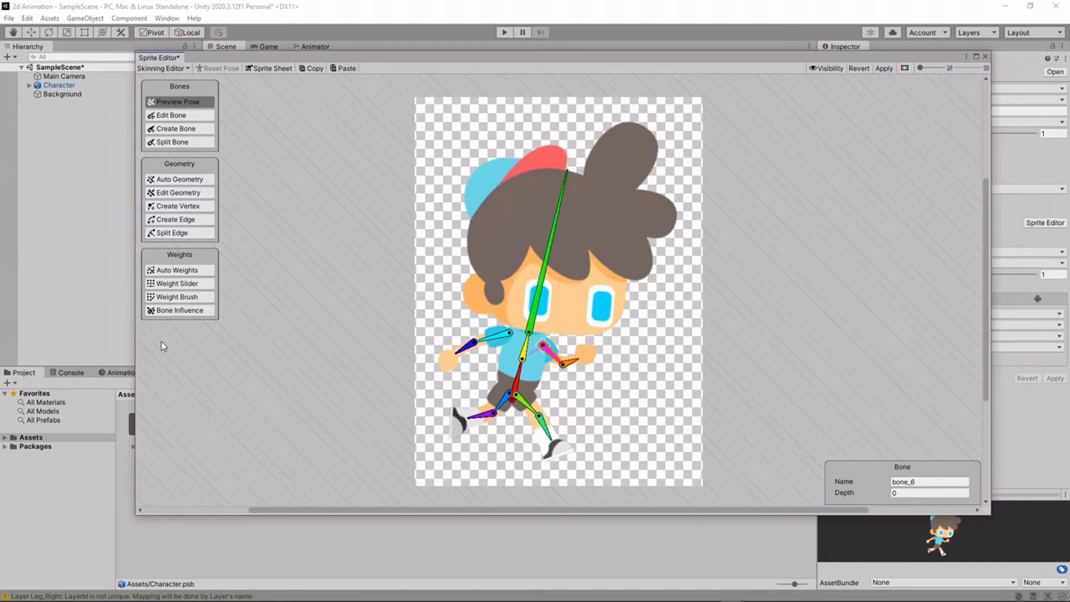
# - Remove bone_6 from the Body sprite's bone influences and test-rotate that upper-arm bone against the torso
pyautogui.click(183, 311)
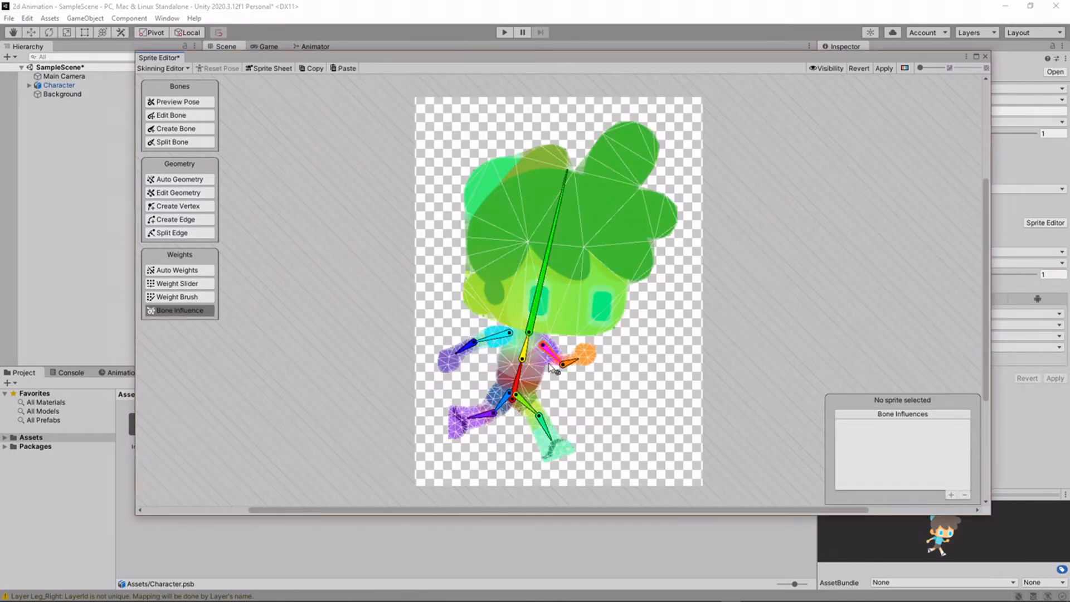
pyautogui.moveTo(554, 359); pyautogui.dragTo(550, 361)
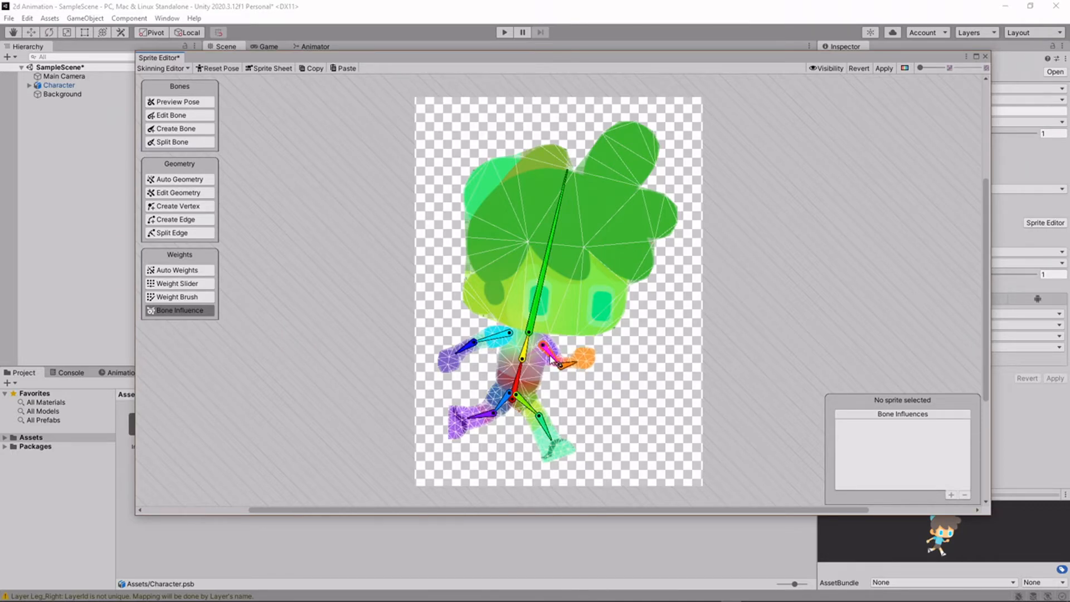
pyautogui.click(540, 372)
pyautogui.click(552, 355)
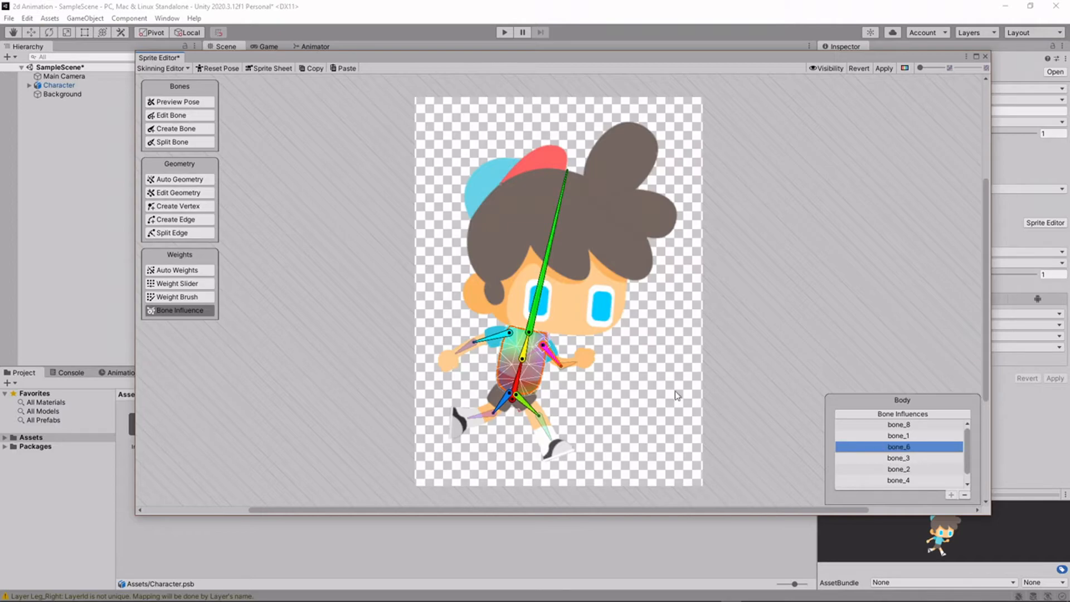
pyautogui.moveTo(558, 362); pyautogui.dragTo(574, 382)
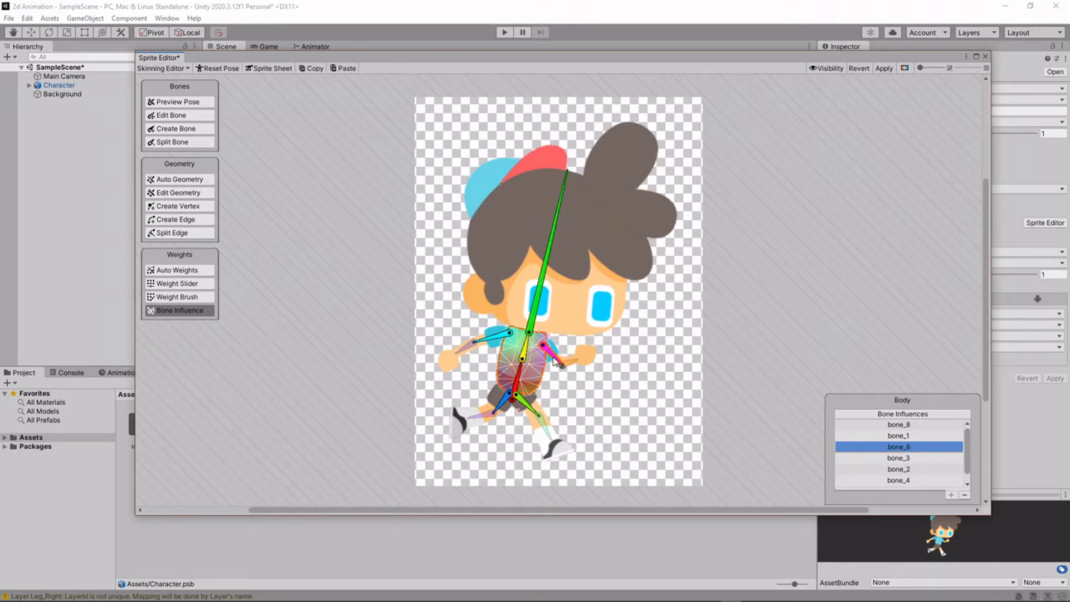
pyautogui.click(964, 495)
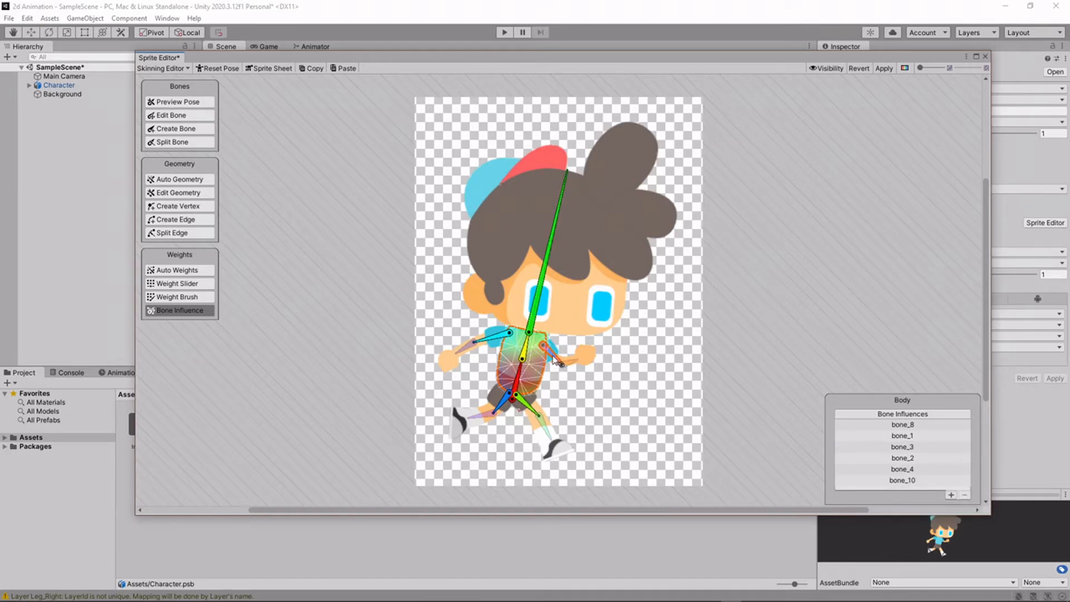
pyautogui.moveTo(551, 353); pyautogui.dragTo(564, 360)
# - Look over the weight slider and weight brush settings, then generate automatic weights for the Body sprite
pyautogui.click(195, 284)
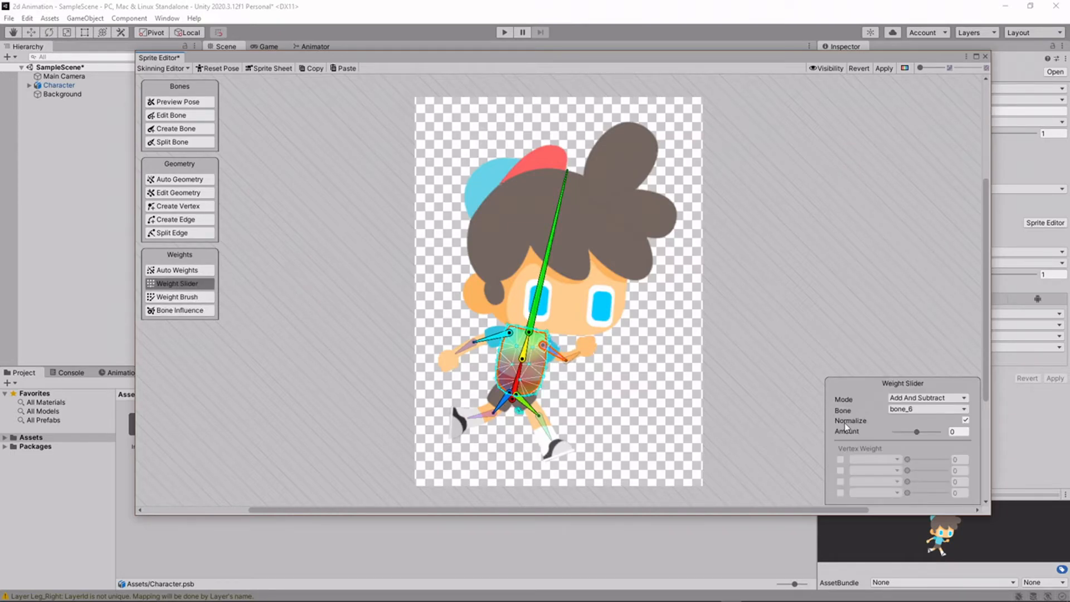
pyautogui.click(188, 296)
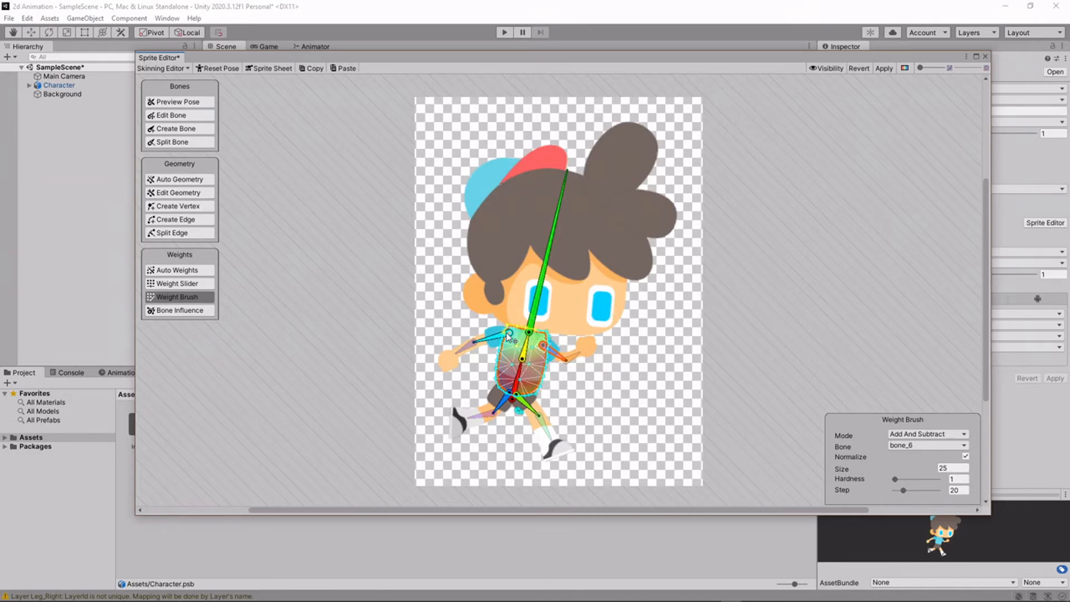
pyautogui.click(200, 271)
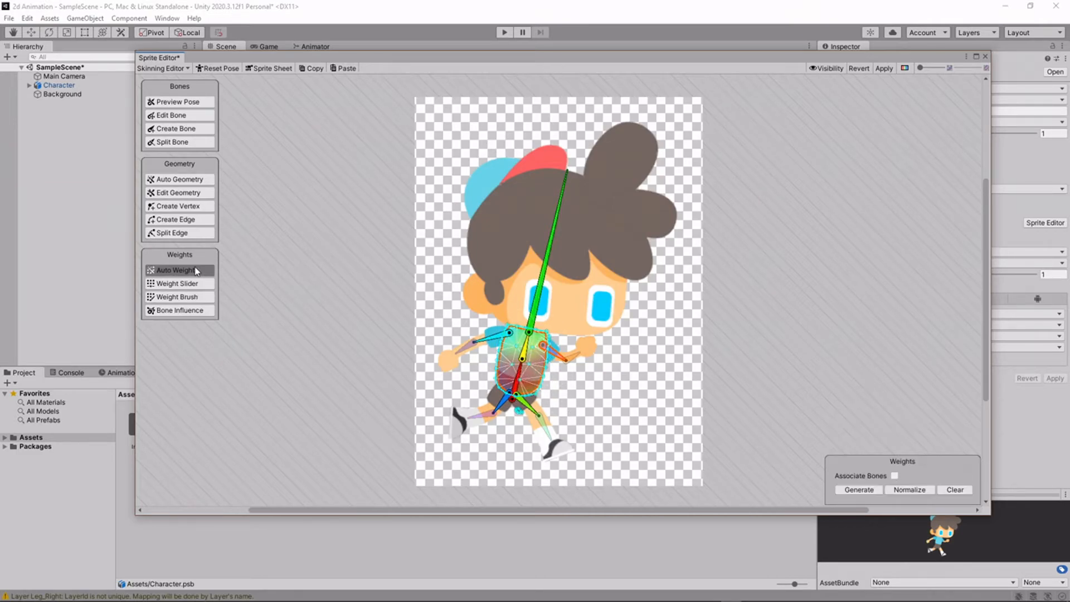
pyautogui.click(857, 492)
# - Reset the pose, apply the rig changes and close the Sprite Editor
pyautogui.click(203, 65)
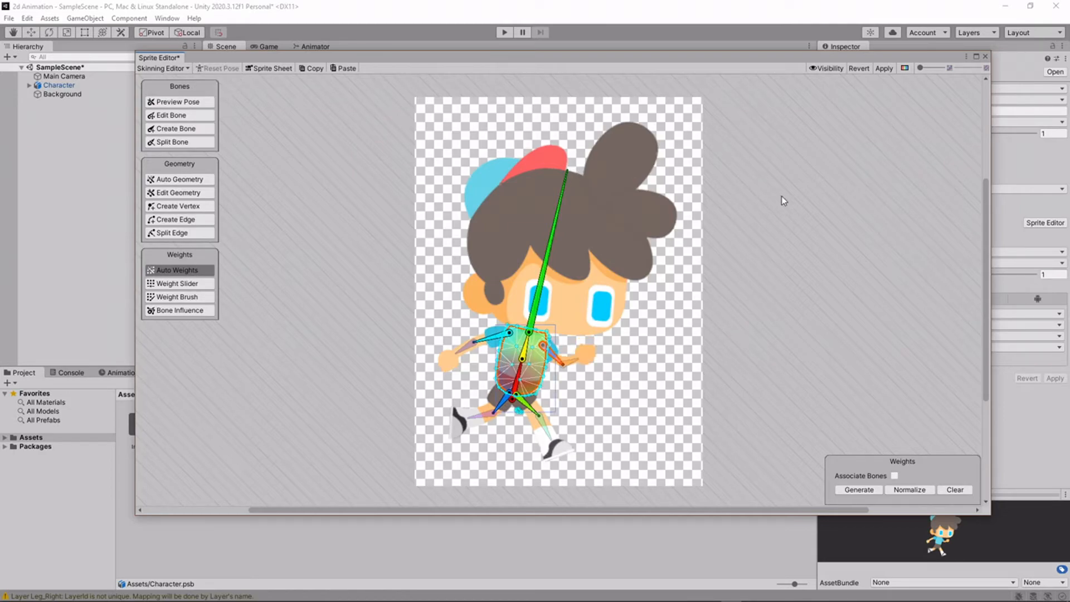
pyautogui.click(886, 69)
pyautogui.click(985, 57)
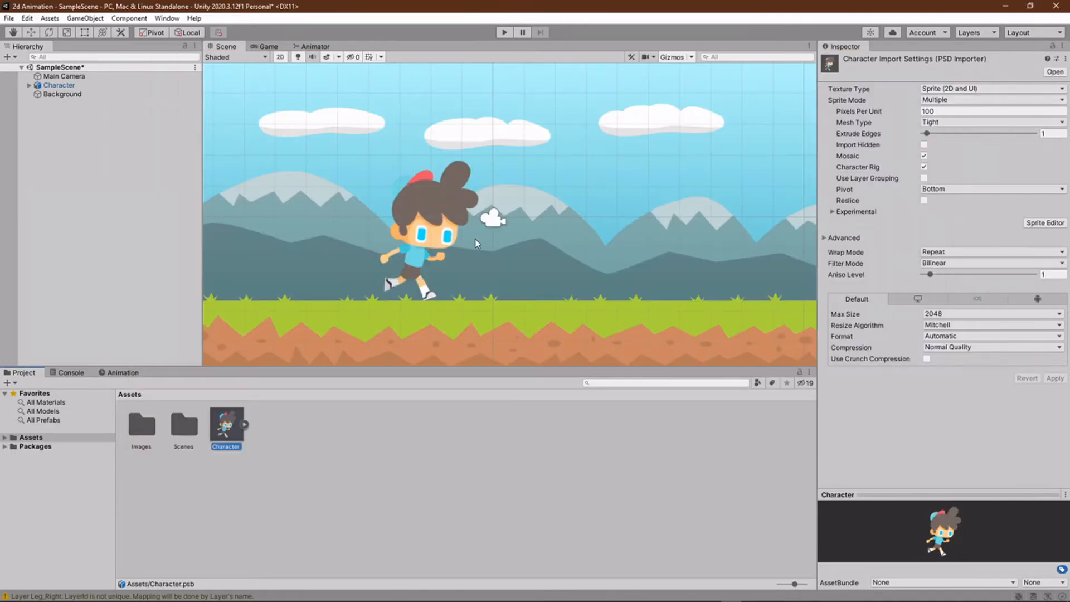
# - Open the Animation window for the Character object and create an animation clip named move
pyautogui.click(58, 86)
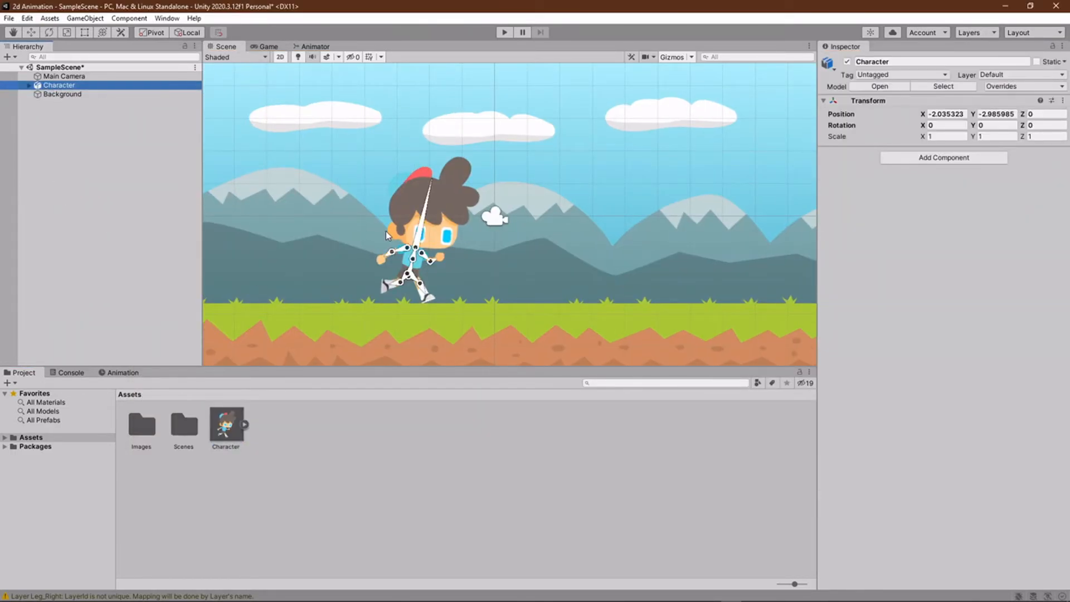
pyautogui.scroll(2, 386, 230)
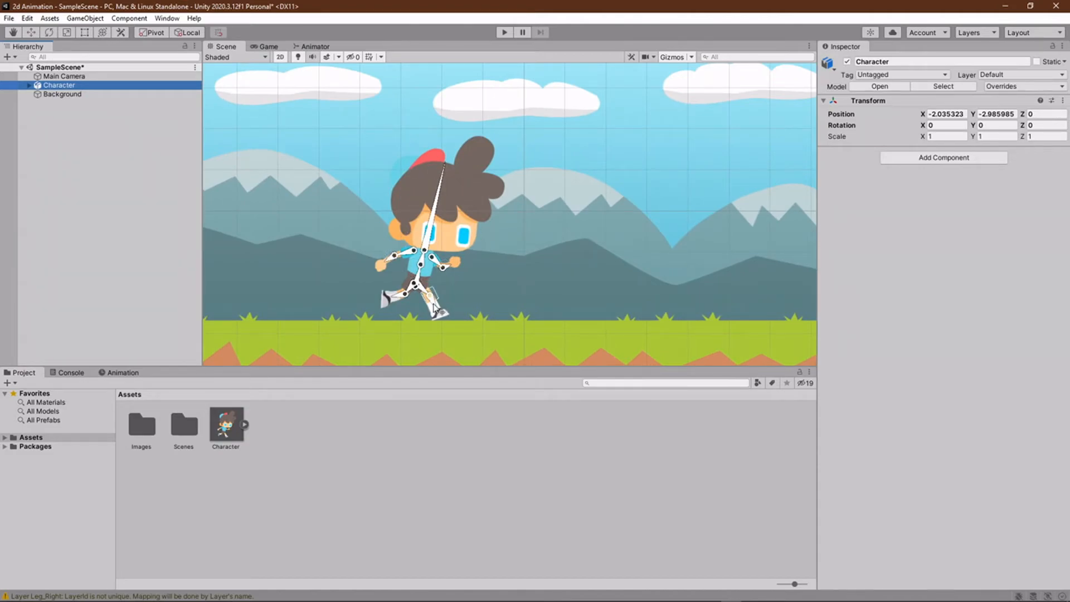
pyautogui.scroll(-1, 433, 309)
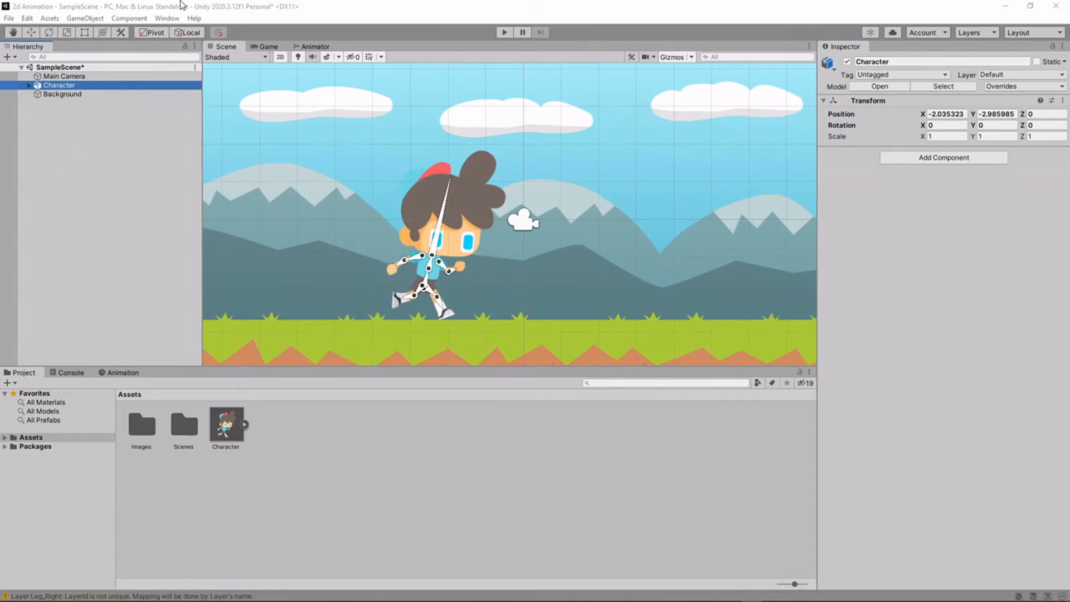
pyautogui.click(167, 18)
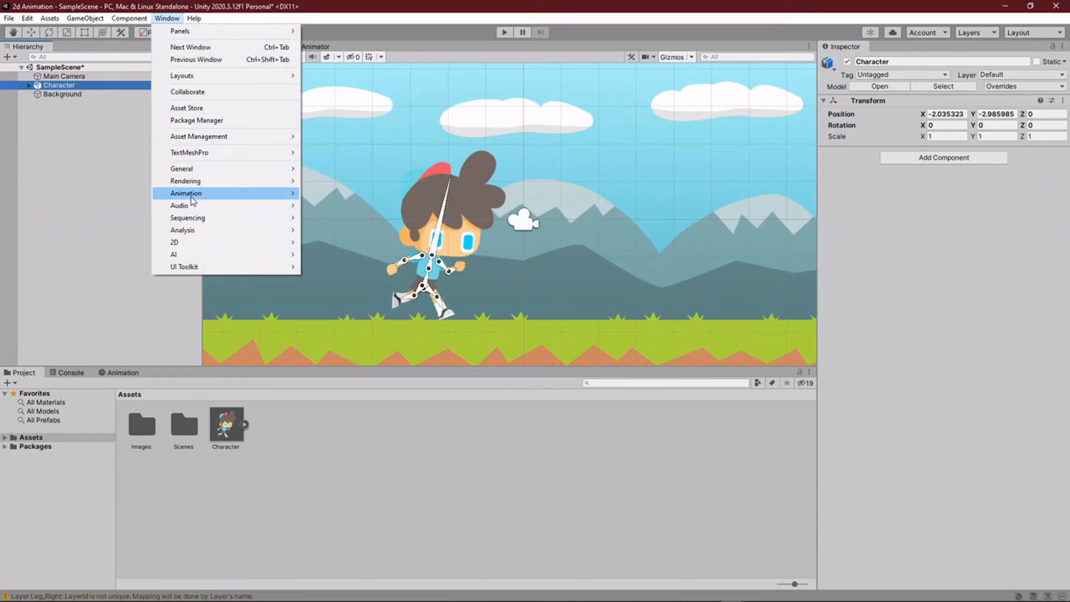
pyautogui.moveTo(192, 196)
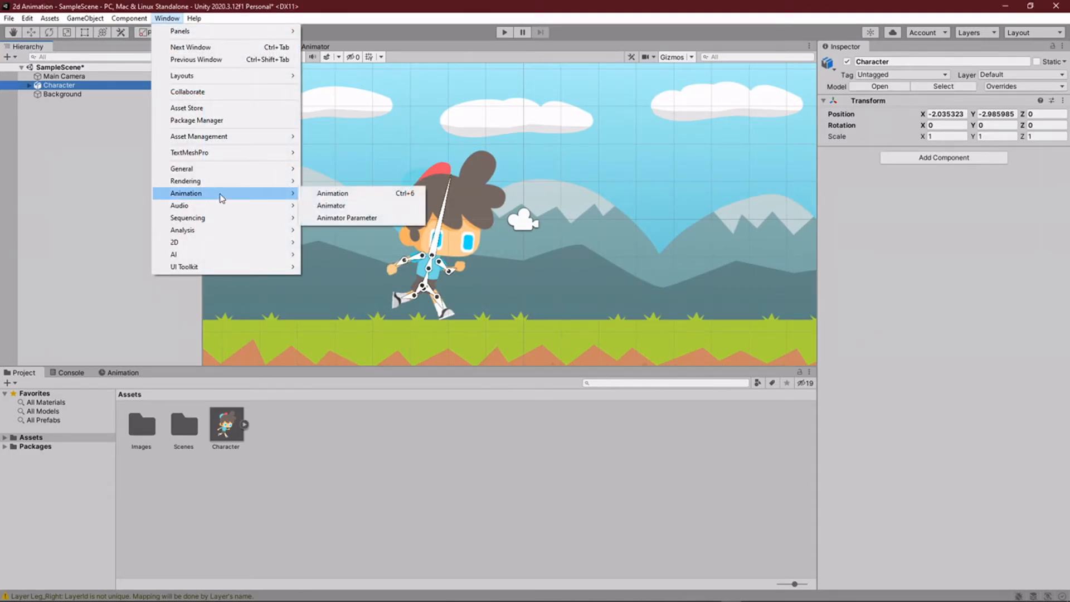
pyautogui.click(376, 194)
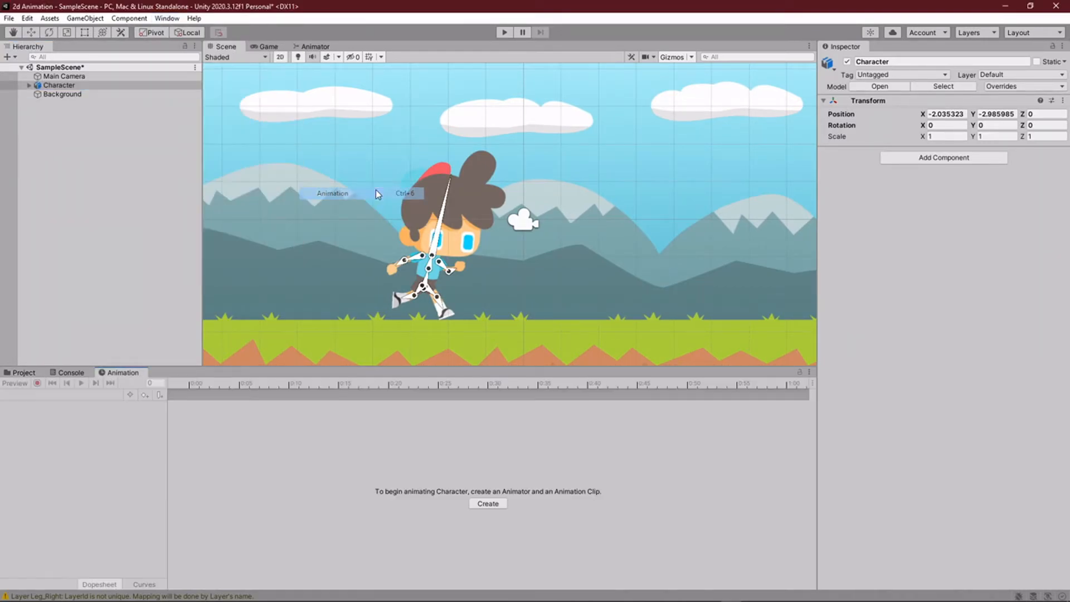
pyautogui.click(487, 504)
pyautogui.write('move')
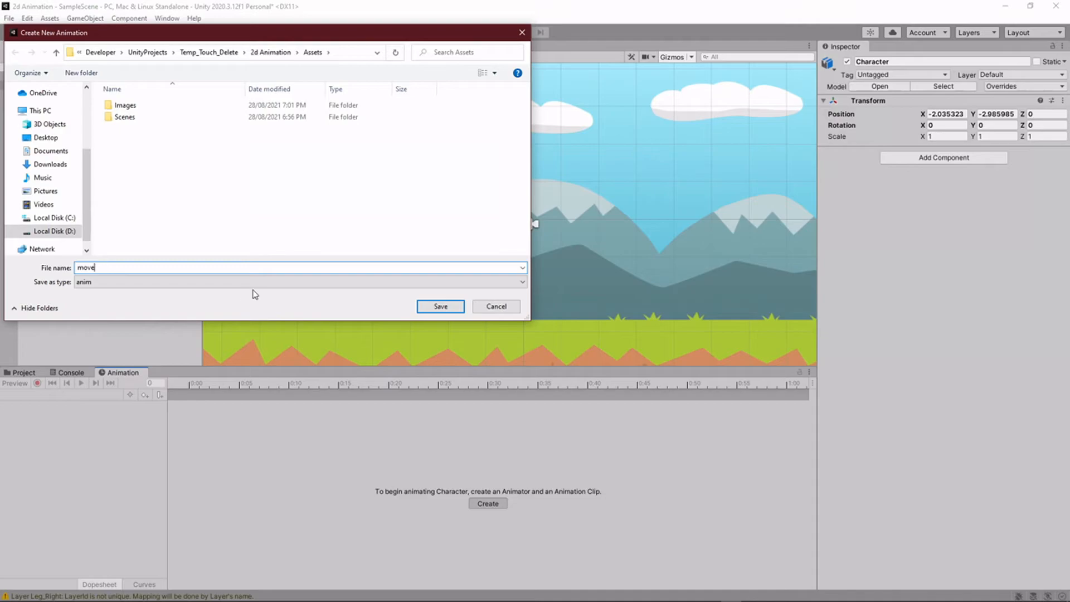
pyautogui.click(440, 306)
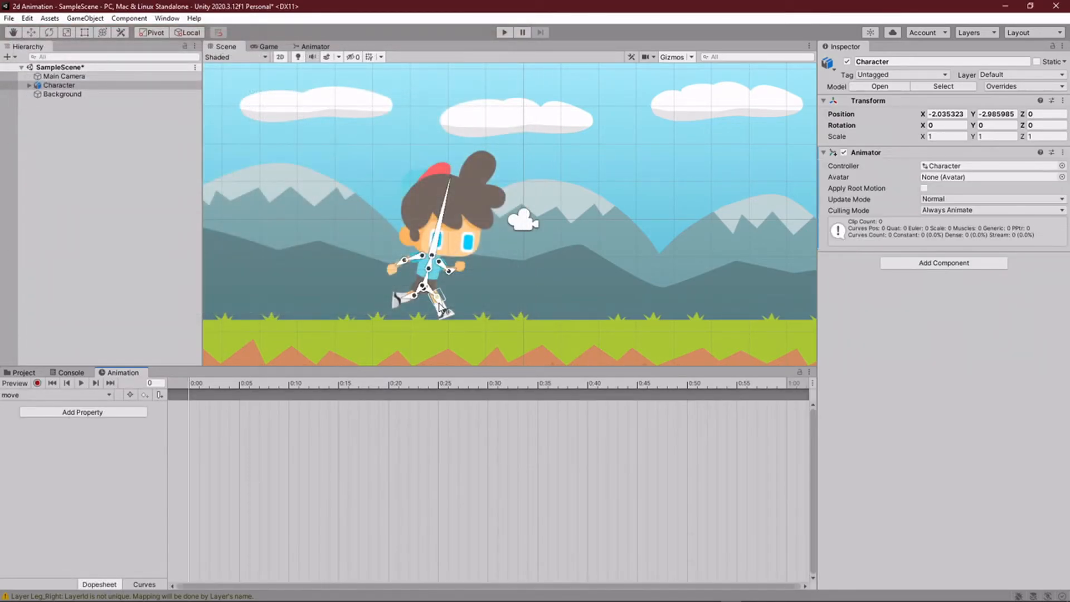
# - Start keyframe recording and key a wide-stride starting pose at frame 0 by rotating both upper-leg bones and the front upper-arm bone
pyautogui.scroll(1, 440, 307)
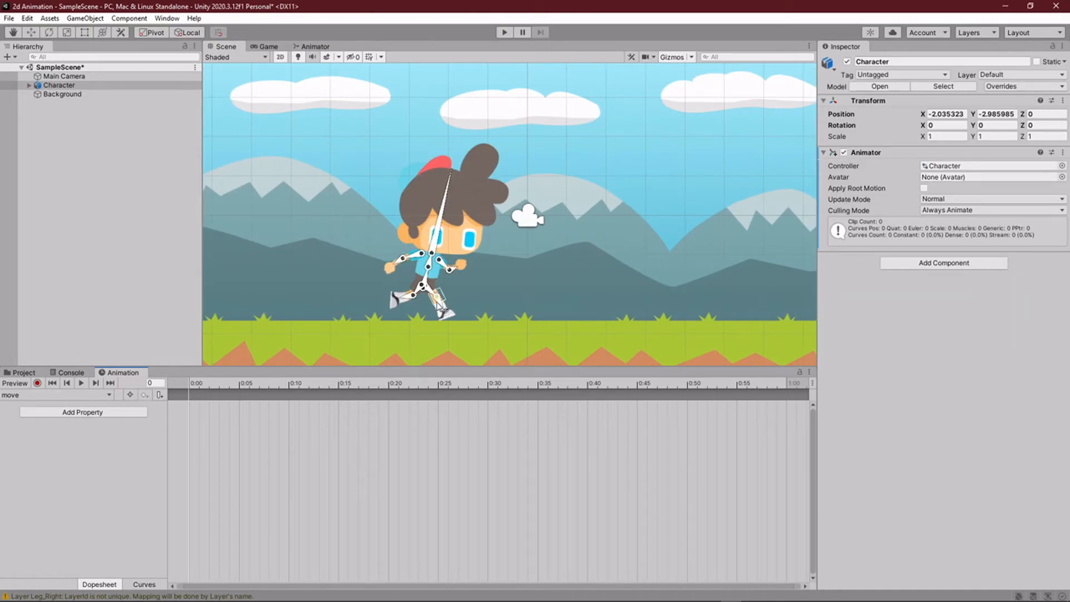
pyautogui.scroll(1, 440, 306)
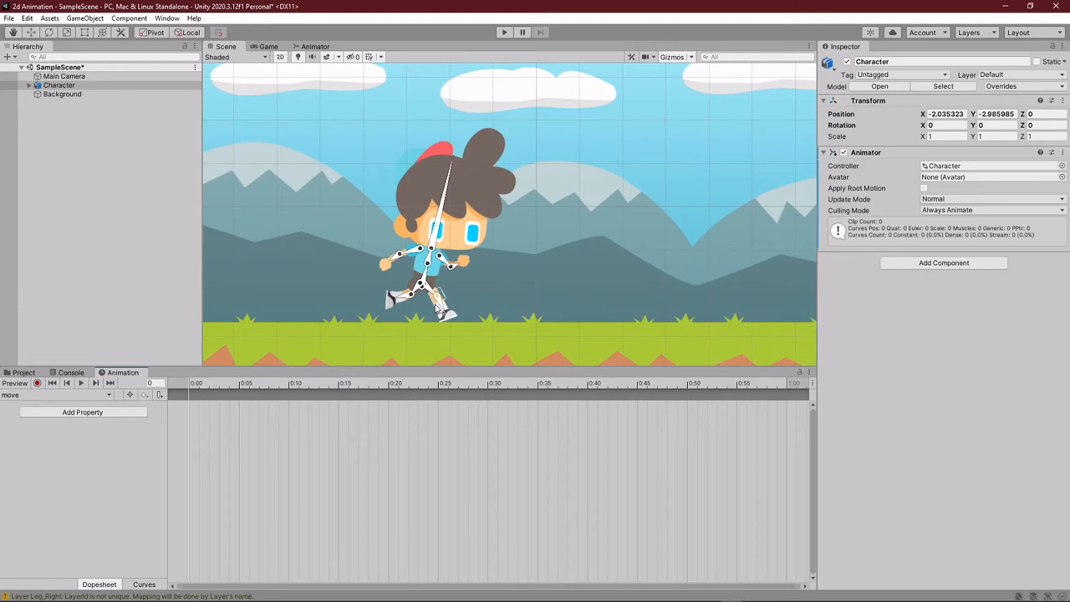
pyautogui.click(37, 385)
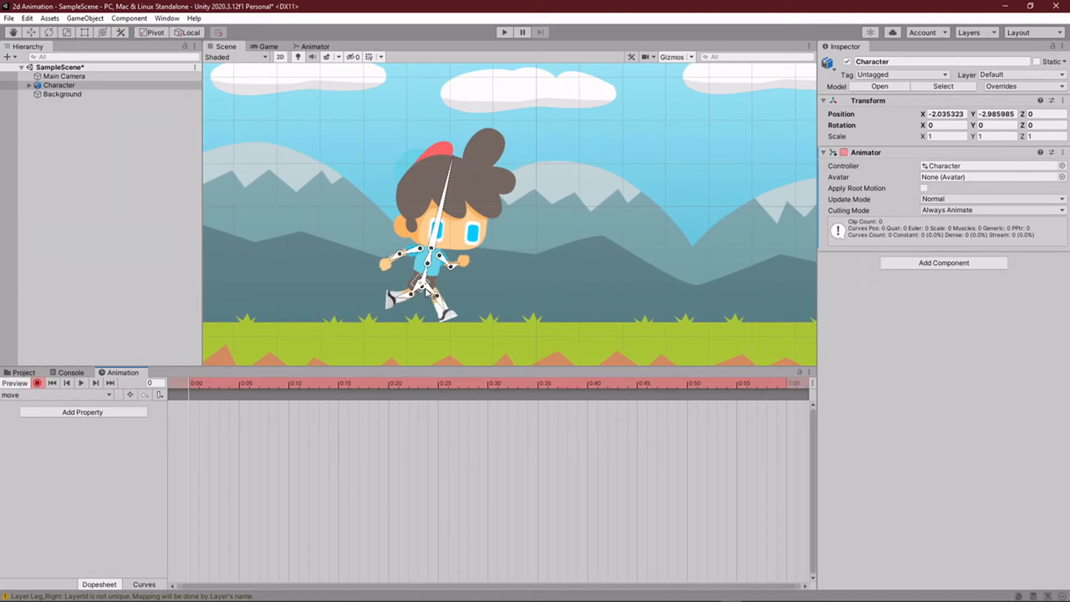
pyautogui.scroll(1, 427, 296)
pyautogui.scroll(1, 427, 293)
pyautogui.moveTo(428, 292); pyautogui.dragTo(405, 284)
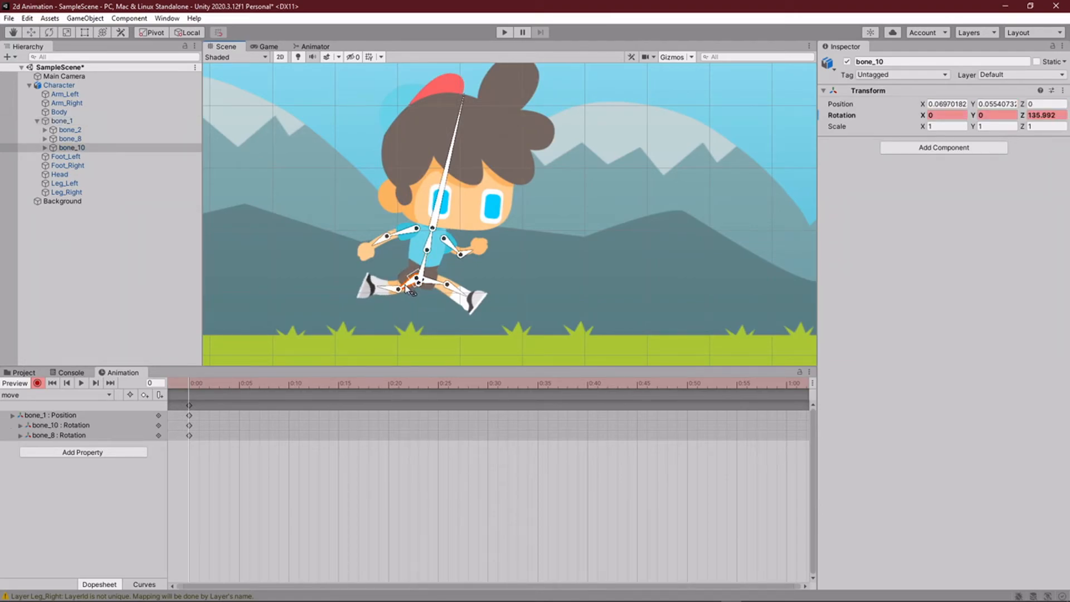
pyautogui.moveTo(453, 249); pyautogui.dragTo(455, 247)
# - Key a passing pose at frame 10 with both legs brought together under the body and both arms hanging down
pyautogui.moveTo(198, 383); pyautogui.dragTo(288, 385)
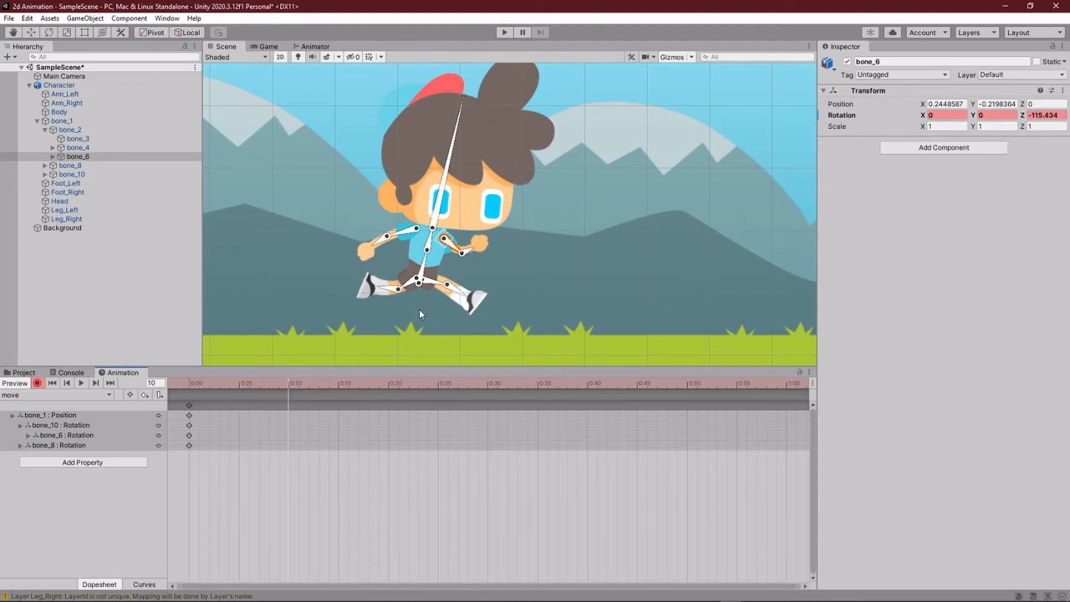
pyautogui.moveTo(441, 284); pyautogui.dragTo(418, 295)
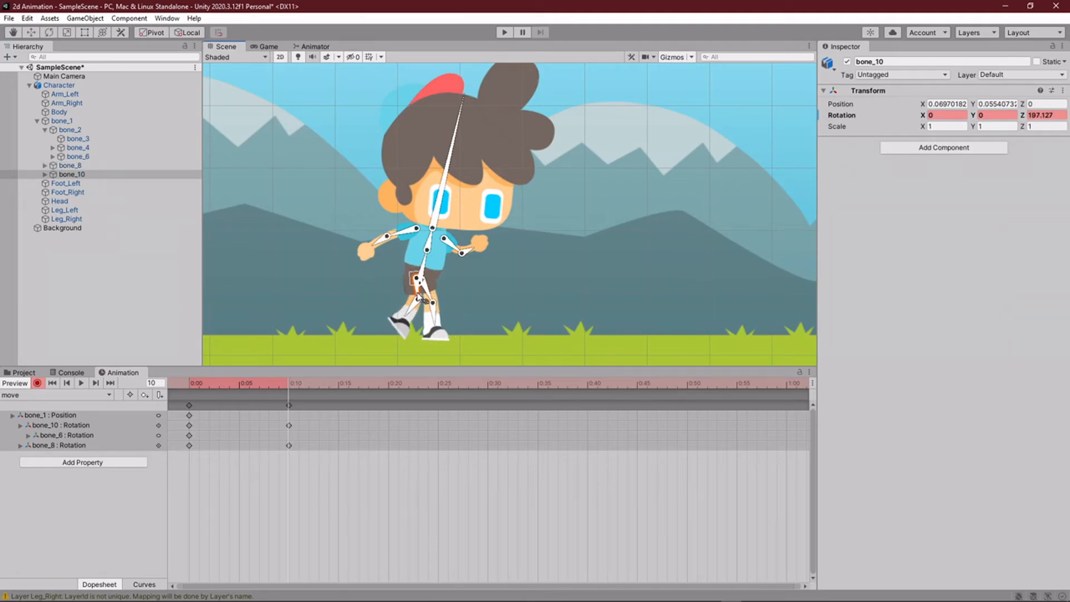
pyautogui.moveTo(397, 233); pyautogui.dragTo(434, 263)
# - Key the opposite stride at frame 20, swapping the forward and rear legs and swinging the arms to match
pyautogui.click(388, 383)
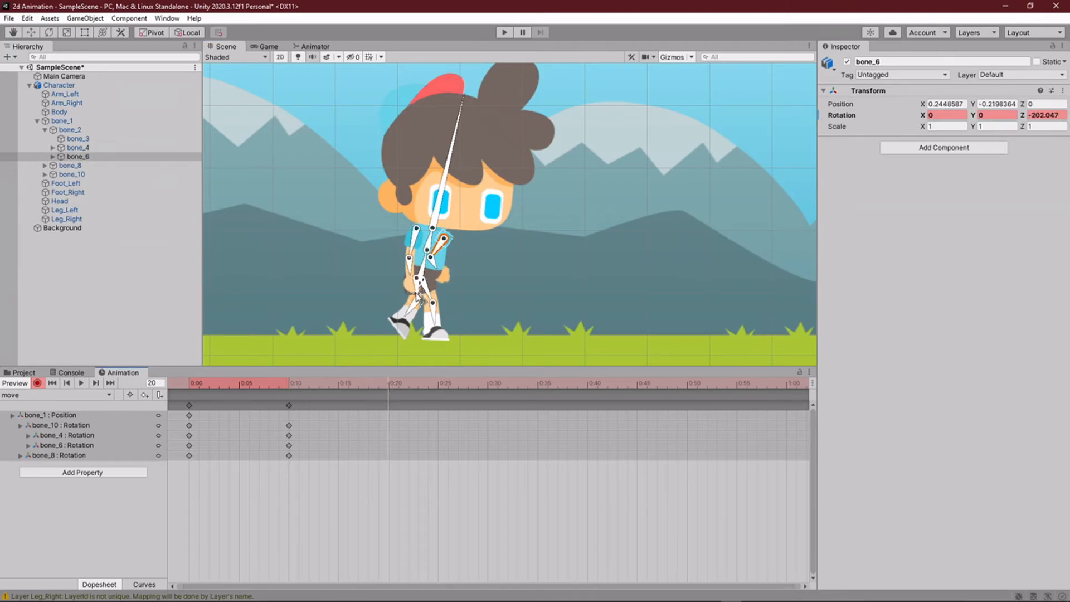
pyautogui.scroll(3, 416, 293)
pyautogui.moveTo(415, 293)
pyautogui.mouseDown()
pyautogui.moveTo(450, 289)
pyautogui.moveTo(397, 288)
pyautogui.mouseUp()
pyautogui.click(457, 282)
pyautogui.click(433, 294)
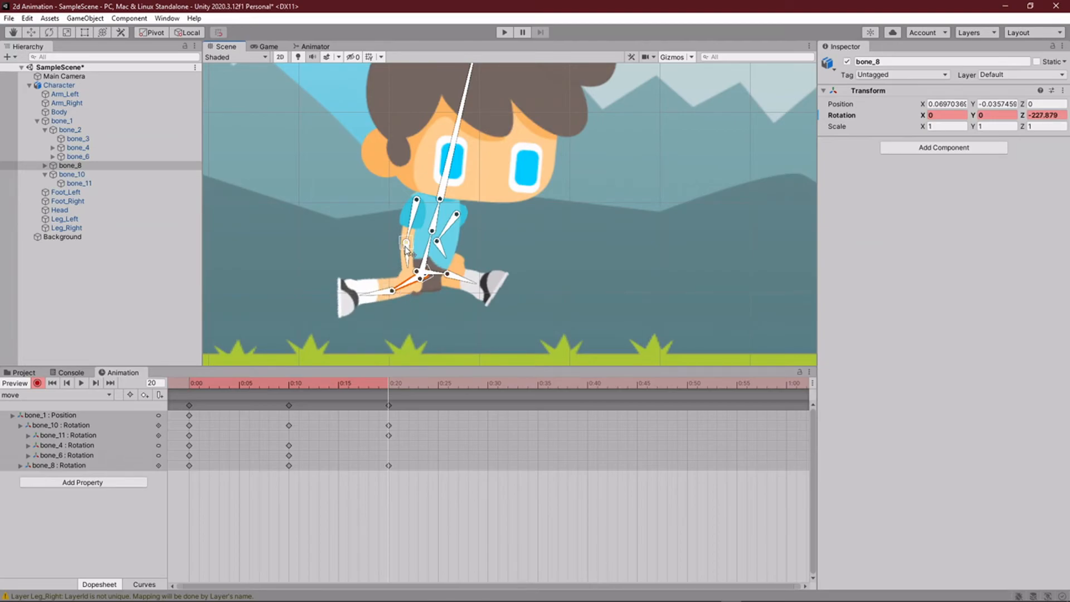
pyautogui.click(420, 215)
pyautogui.moveTo(419, 215)
pyautogui.mouseDown()
pyautogui.moveTo(457, 226)
pyautogui.moveTo(410, 228)
pyautogui.mouseUp()
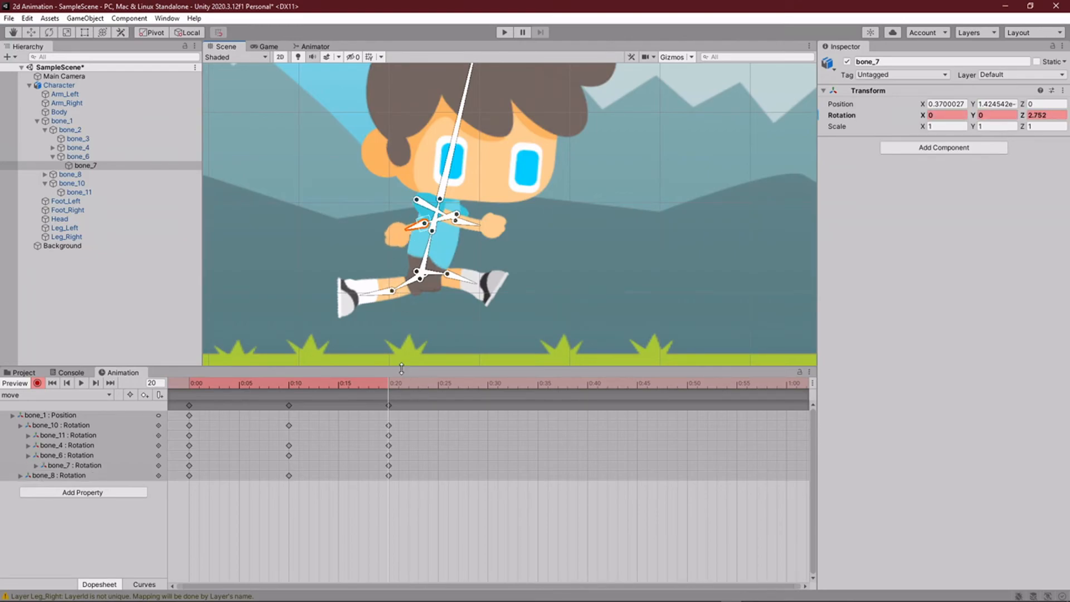
# - Copy the passing-pose keyframes from frame 10 to frame 30
pyautogui.click(289, 405)
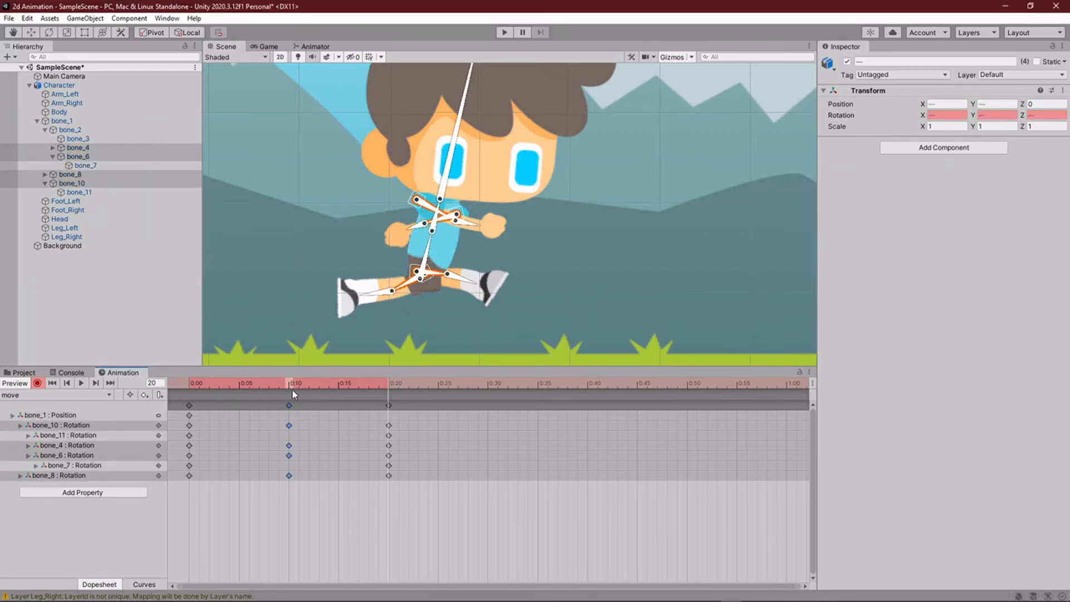
pyautogui.click(489, 390)
pyautogui.hotkey('ctrl', 'v')
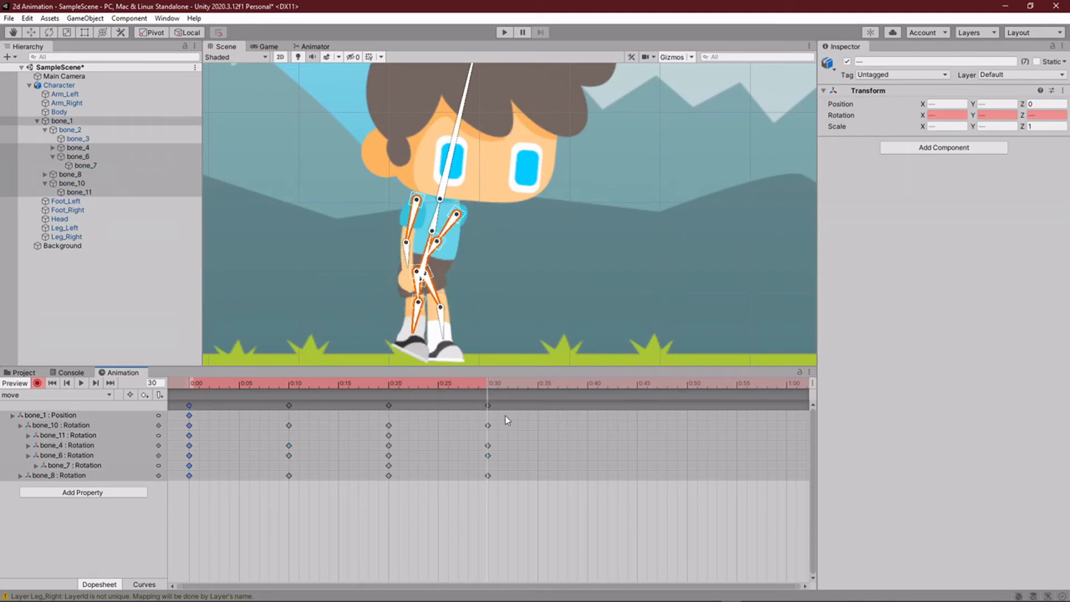
# - Copy the starting-pose keyframes from frame 0 to frame 40 and play the animation from the first frame
pyautogui.click(598, 409)
pyautogui.click(586, 386)
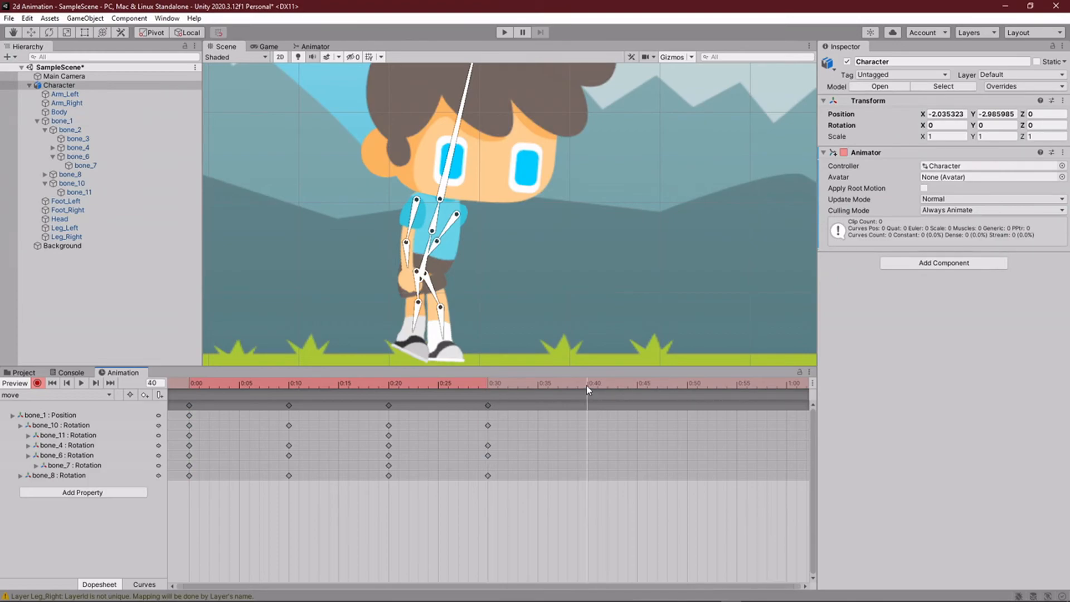
pyautogui.hotkey('ctrl', 'v')
pyautogui.click(194, 385)
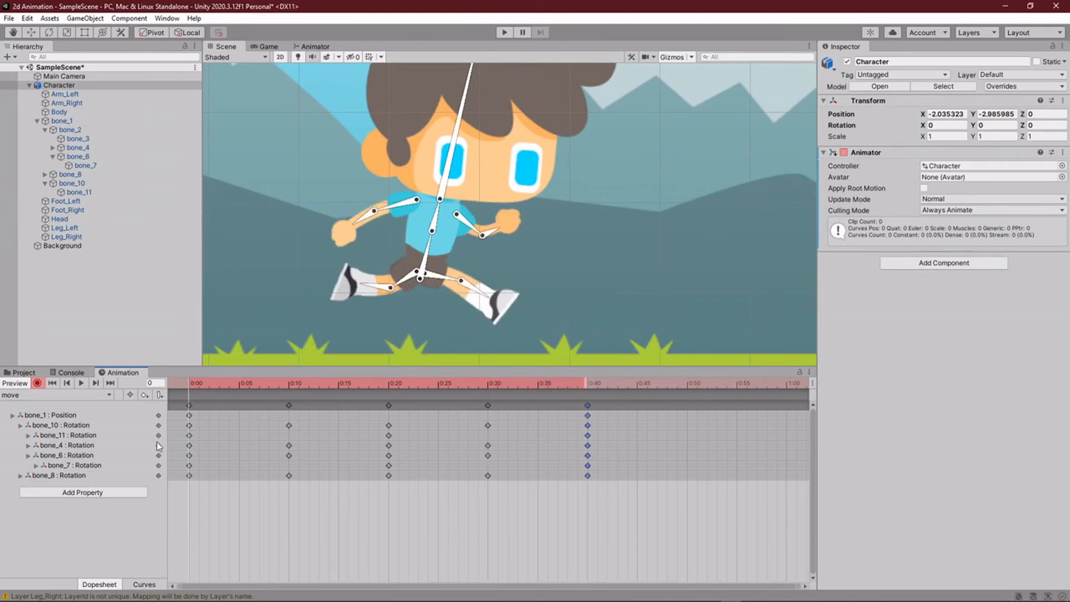
pyautogui.click(83, 384)
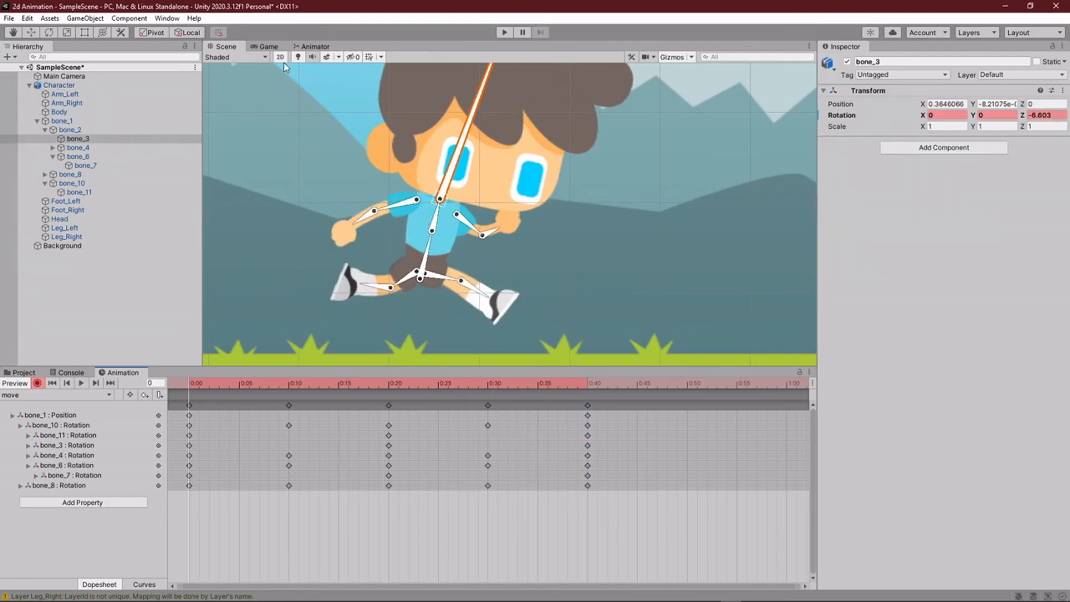
# - Preview the run animation by running the scene in the Game view, and stop playback
pyautogui.click(269, 46)
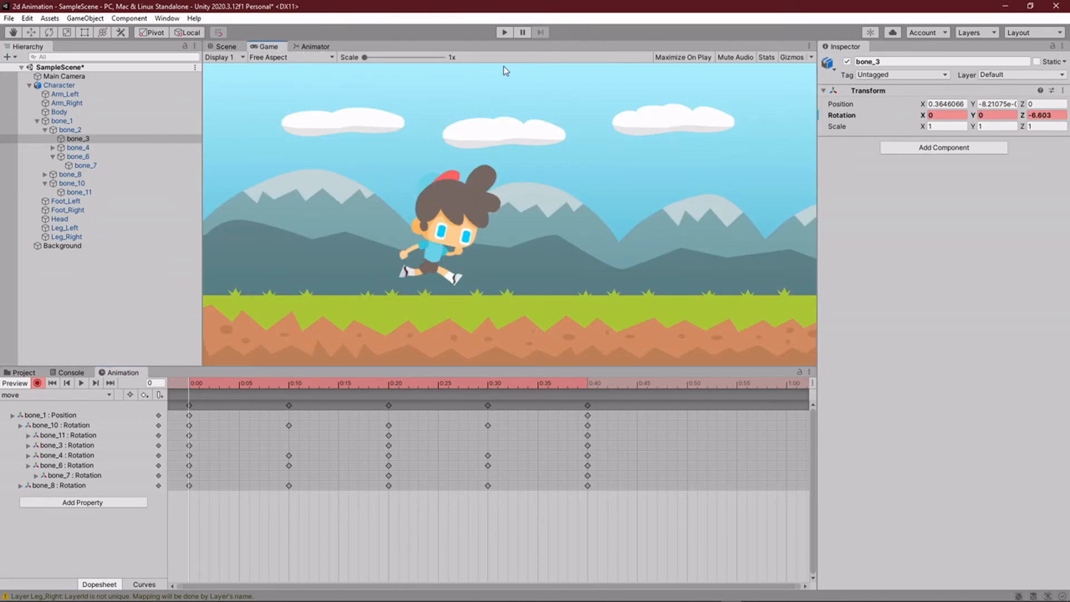
pyautogui.click(502, 33)
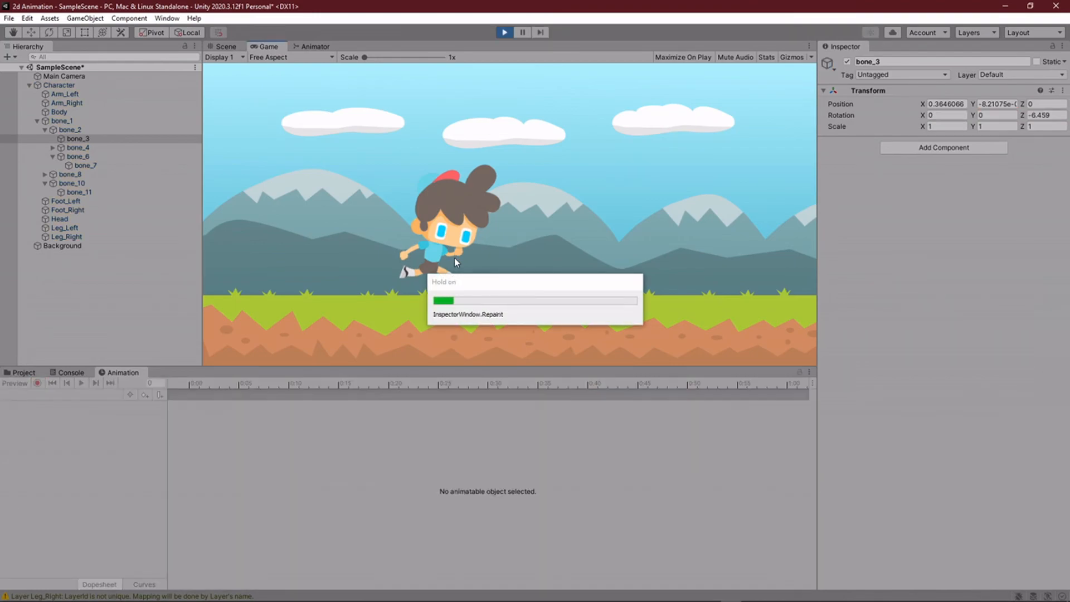
pyautogui.click(501, 33)
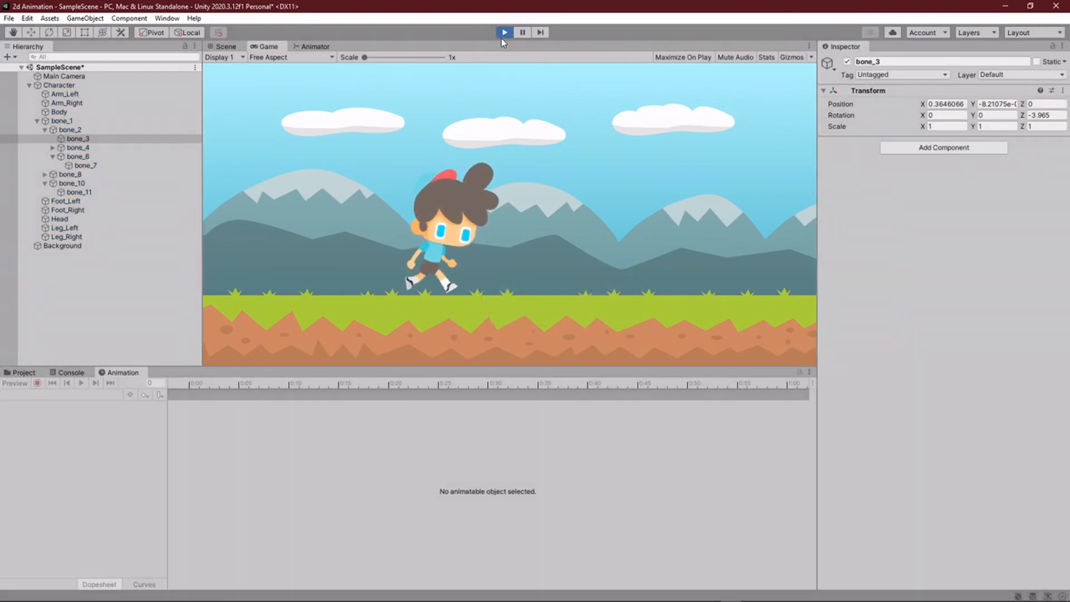
# - Open the Character animator controller and reposition the move state away from the Any State node
pyautogui.click(24, 372)
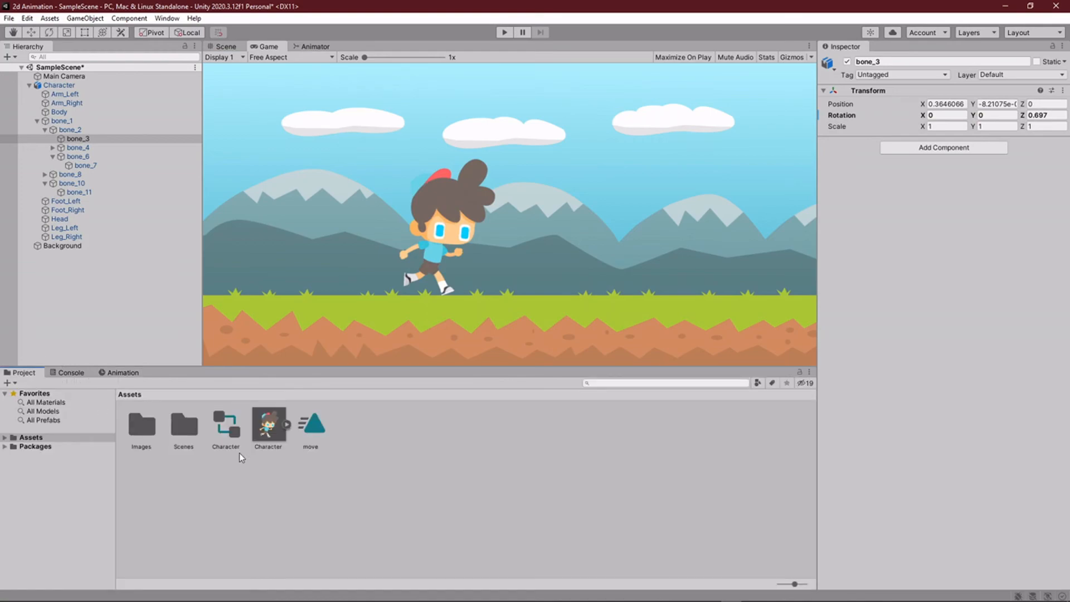
pyautogui.doubleClick(225, 426)
pyautogui.scroll(-2, 560, 148)
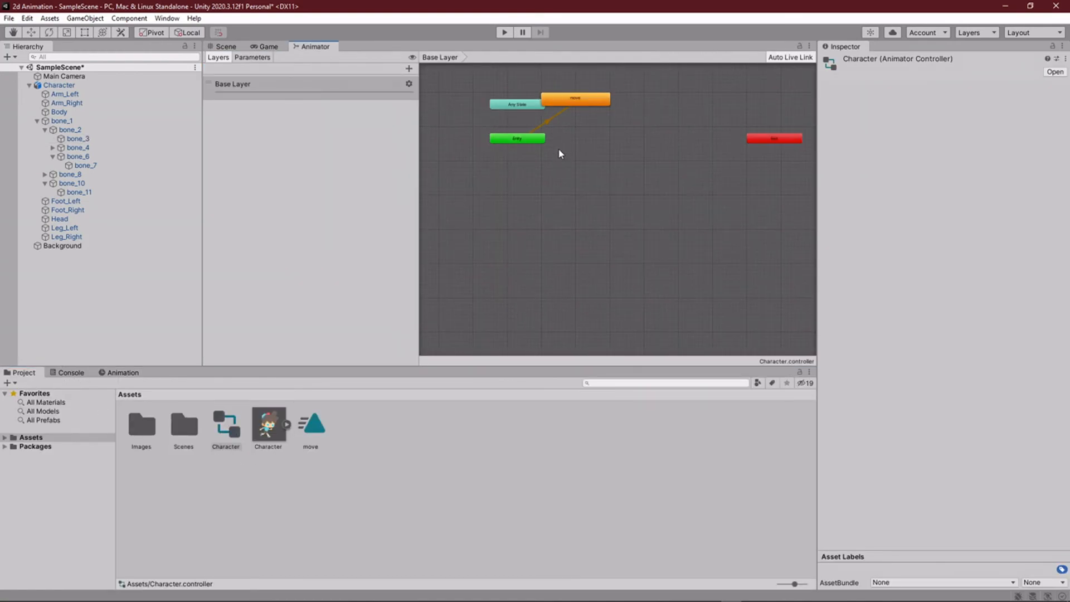
pyautogui.scroll(3, 563, 168)
pyautogui.moveTo(563, 141); pyautogui.dragTo(577, 168)
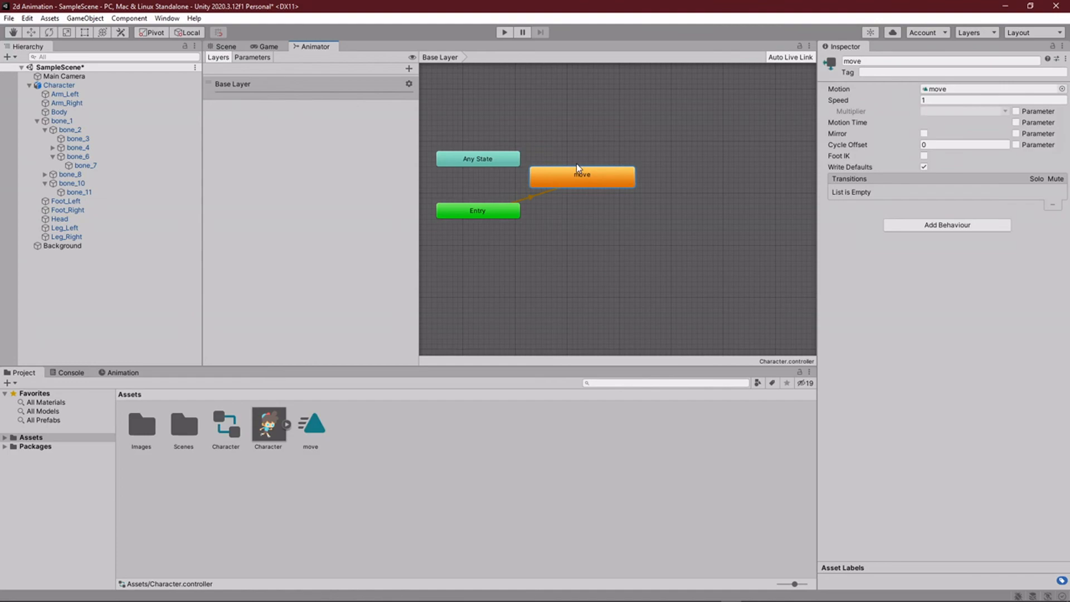
# - Run the scene in the Game view again to check the looping run animation, and end play mode
pyautogui.click(267, 46)
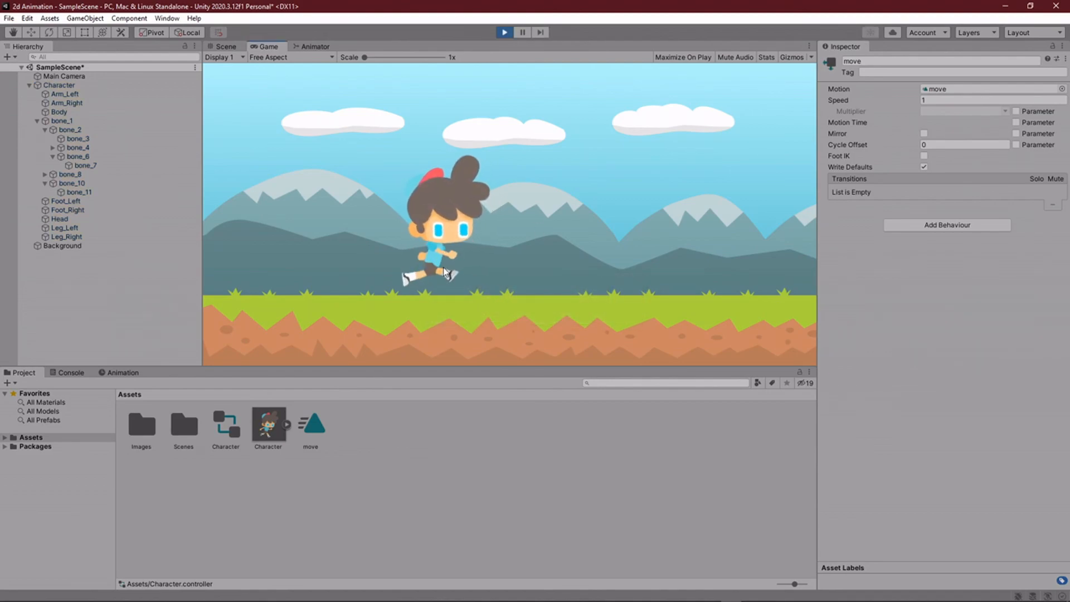
pyautogui.click(504, 33)
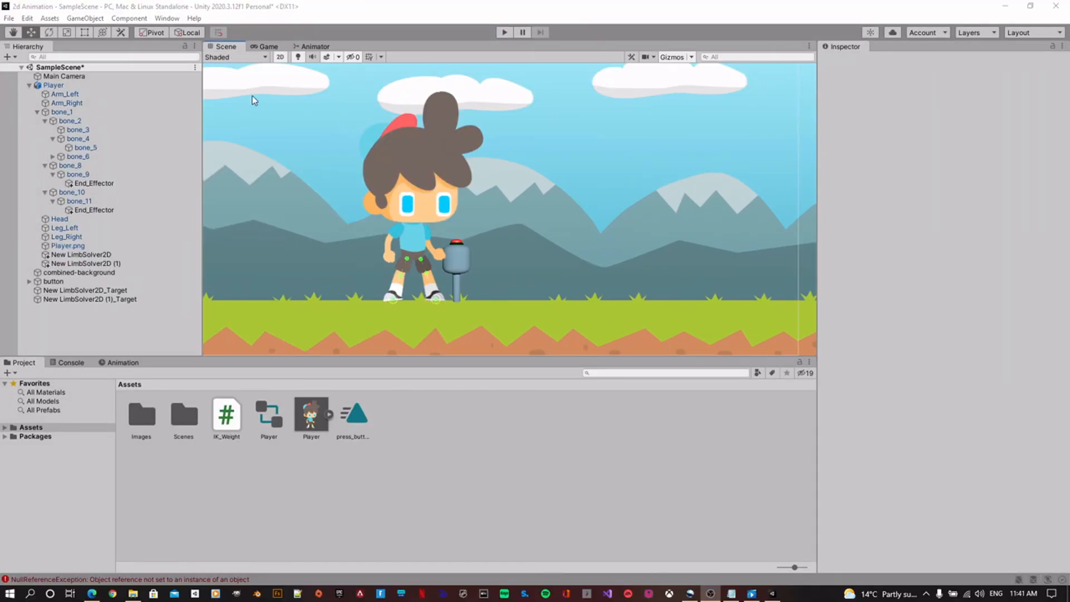
# - Select the Player rig in the button scene and move its root bone at the hips to test the IK legs
pyautogui.click(53, 85)
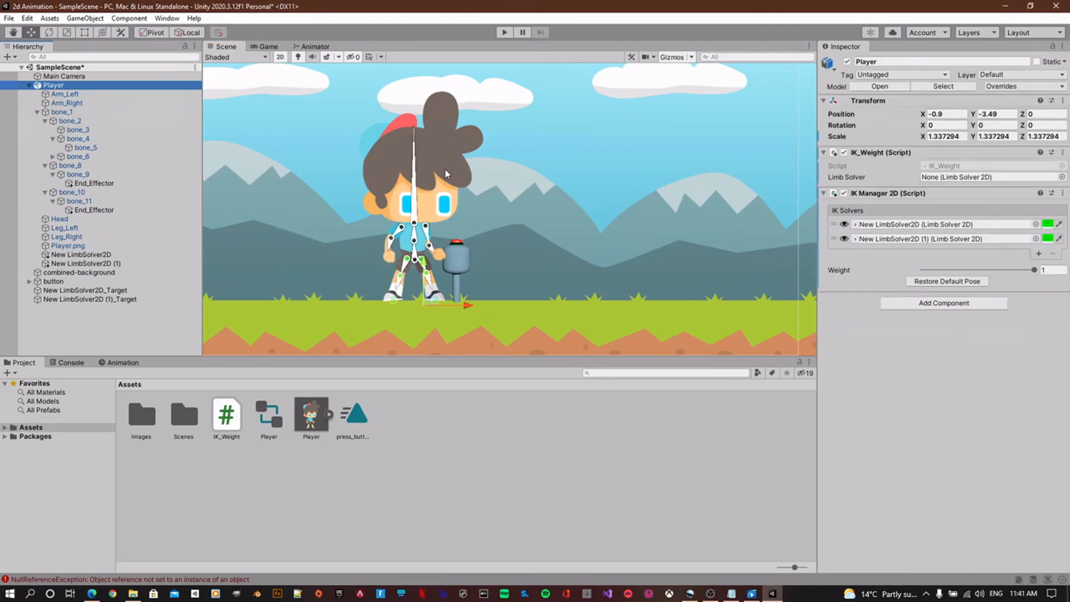
pyautogui.moveTo(413, 261); pyautogui.dragTo(358, 274)
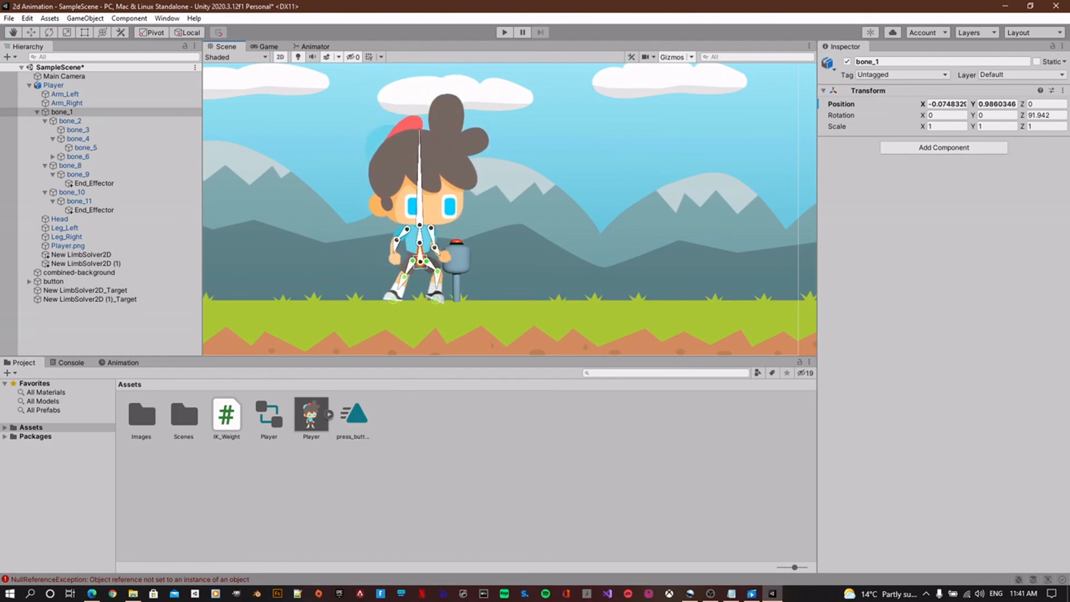